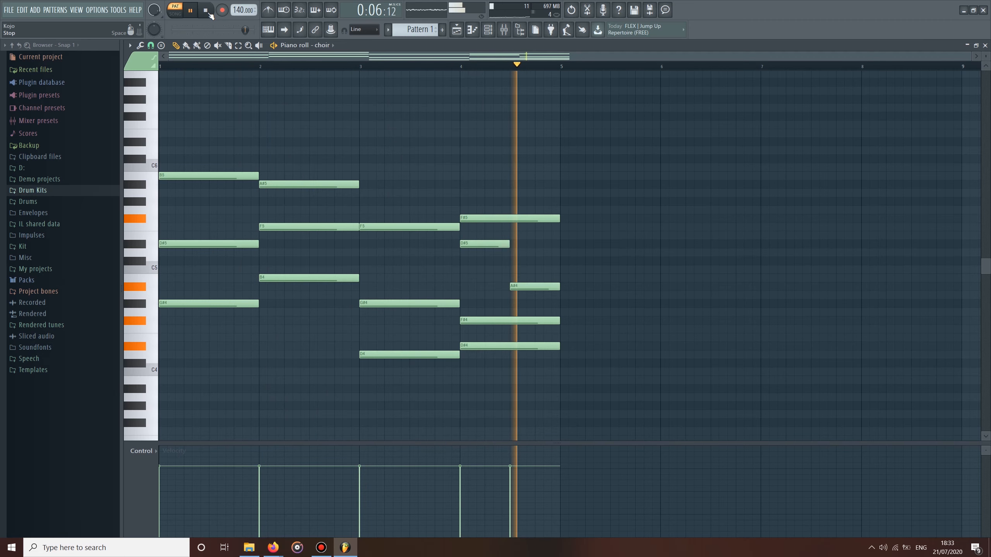
Step: Stop playback and add hat hits on steps 1, 4 and 7 of Pattern 1 in the channel rack
left_click(209, 14)
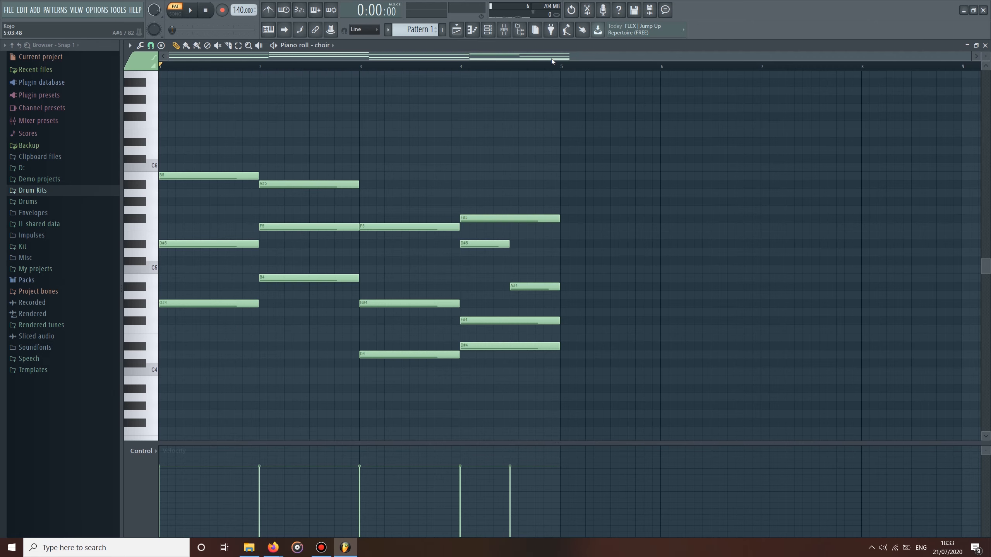
left_click(487, 32)
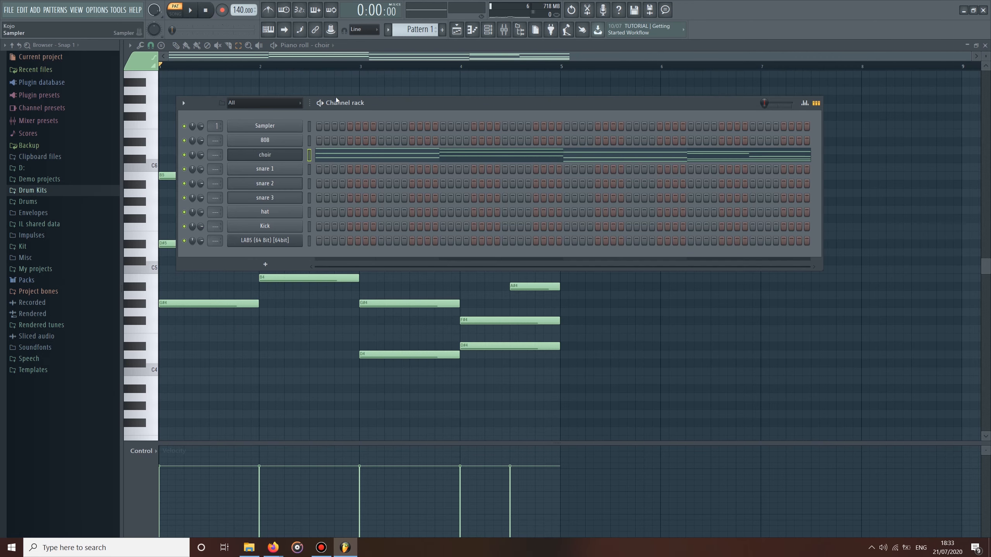
left_click(54, 373)
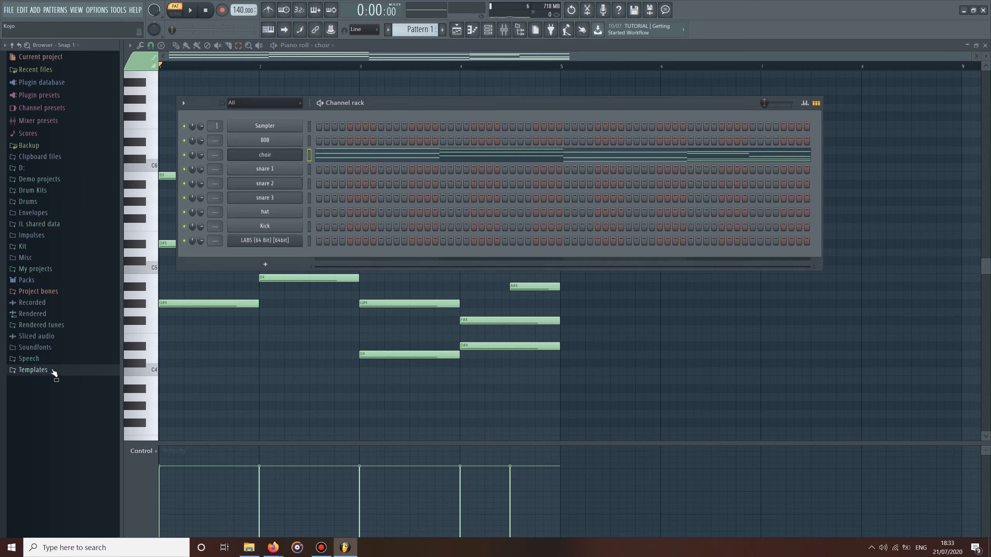
left_click(49, 369)
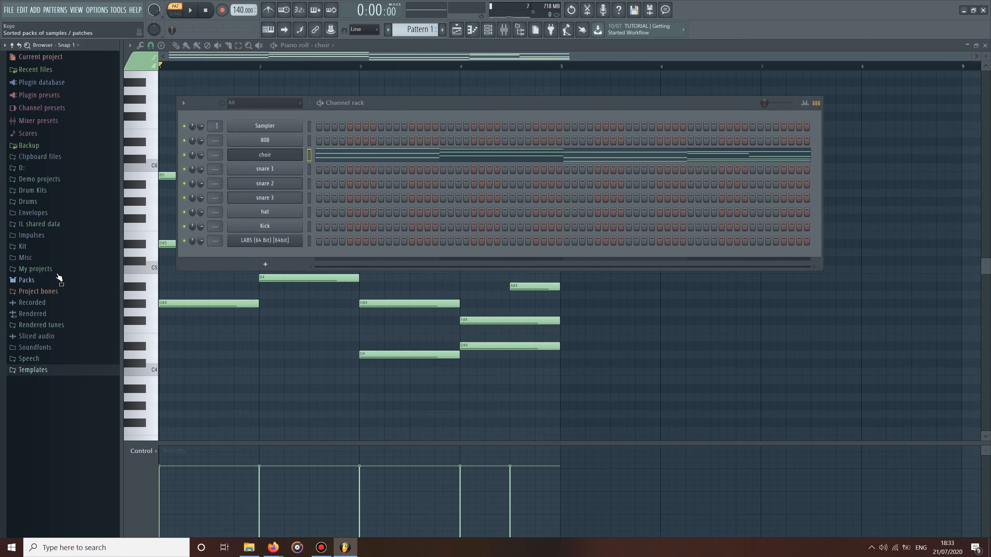
left_click(319, 211)
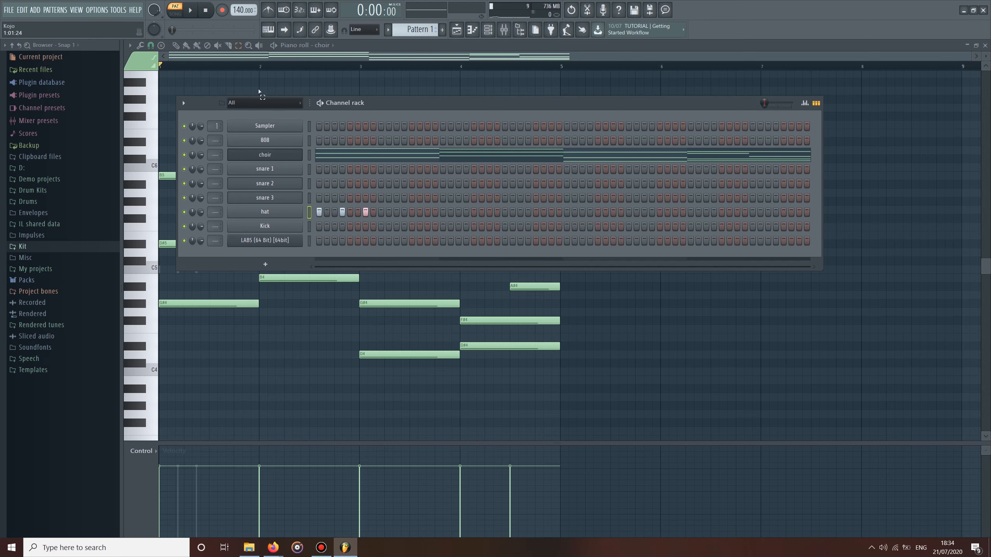
left_click(190, 11)
left_click(381, 198)
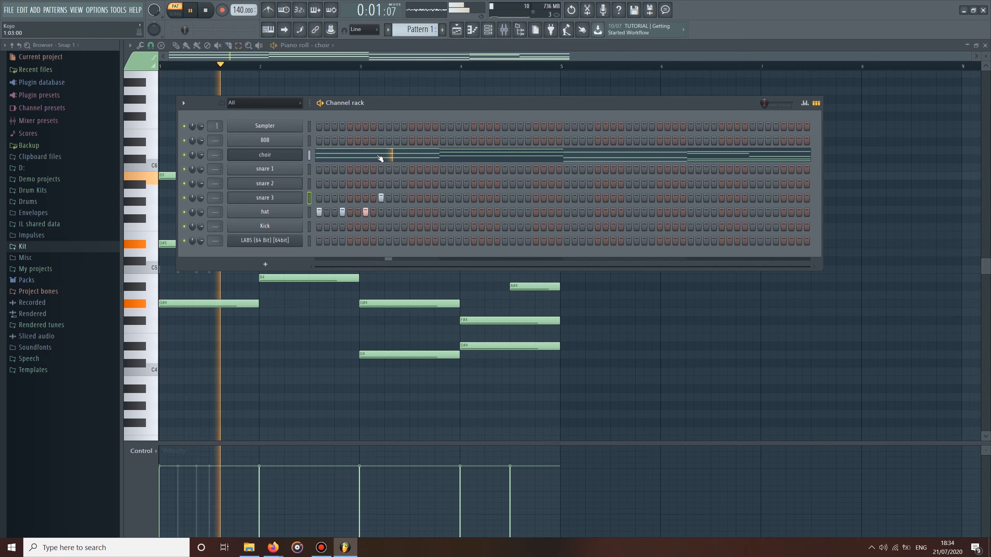
left_click(381, 198)
left_click(381, 169)
left_click(397, 212)
left_click(396, 211)
left_click(381, 169)
left_click(373, 183)
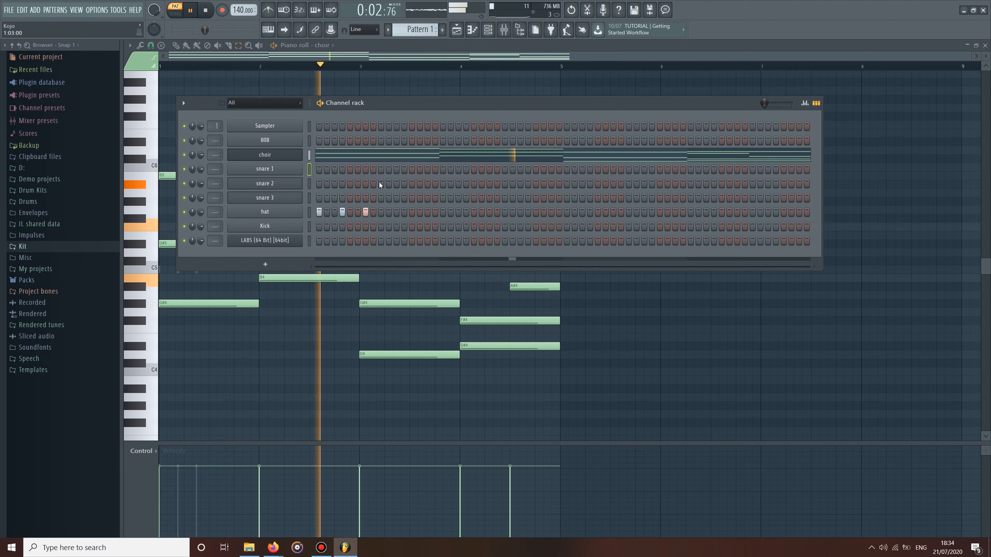
left_click(206, 11)
left_click(190, 10)
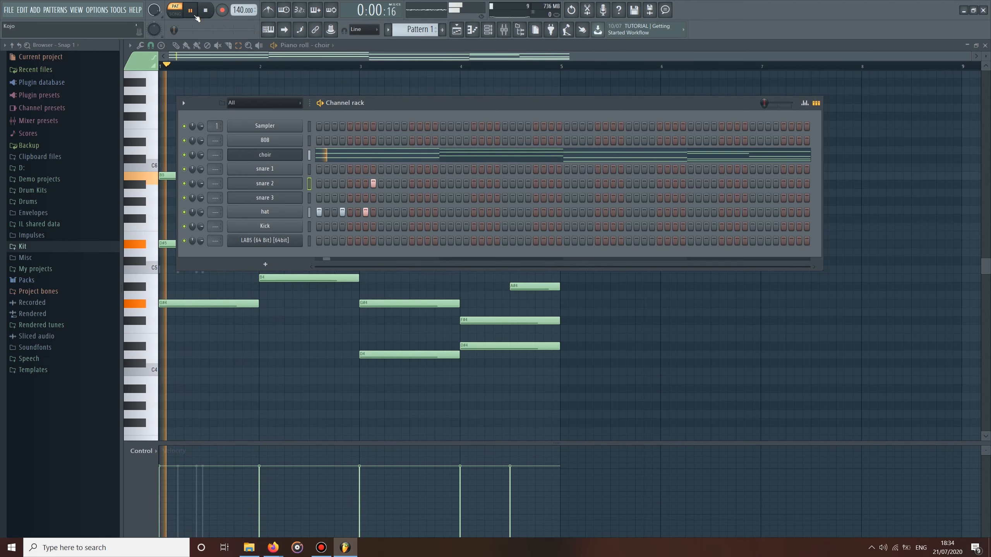
left_click(372, 183)
left_click(206, 12)
Step: Continue the hat rhythm during playback with hits on steps 9, 12 and 15
left_click(190, 10)
left_click(381, 213)
left_click(397, 213)
left_click(396, 213)
left_click(405, 213)
left_click(427, 213)
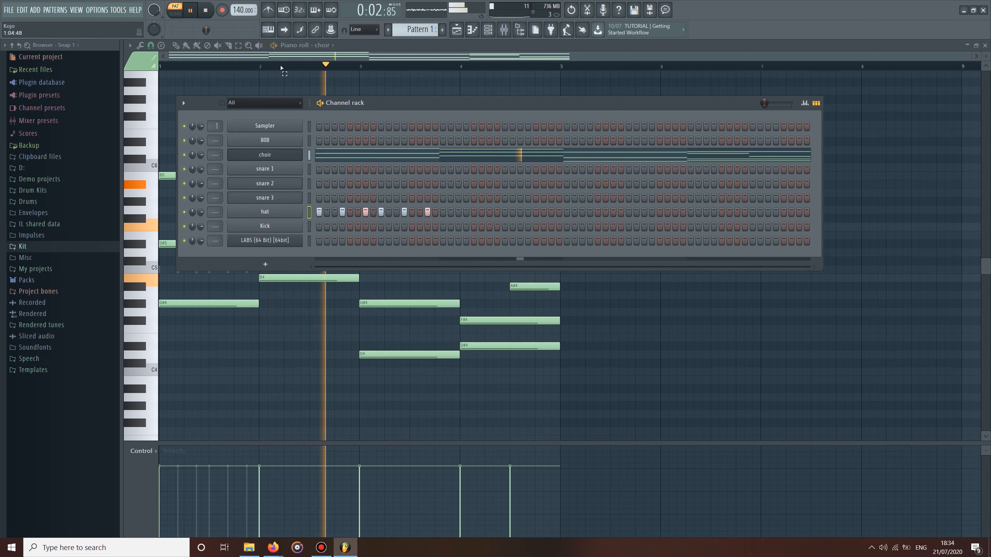
Step: Restart playback and extend the hat channel with hits on steps 17, 20, 23, 25, 28 and 31
left_click(206, 11)
left_click(191, 10)
left_click(443, 213)
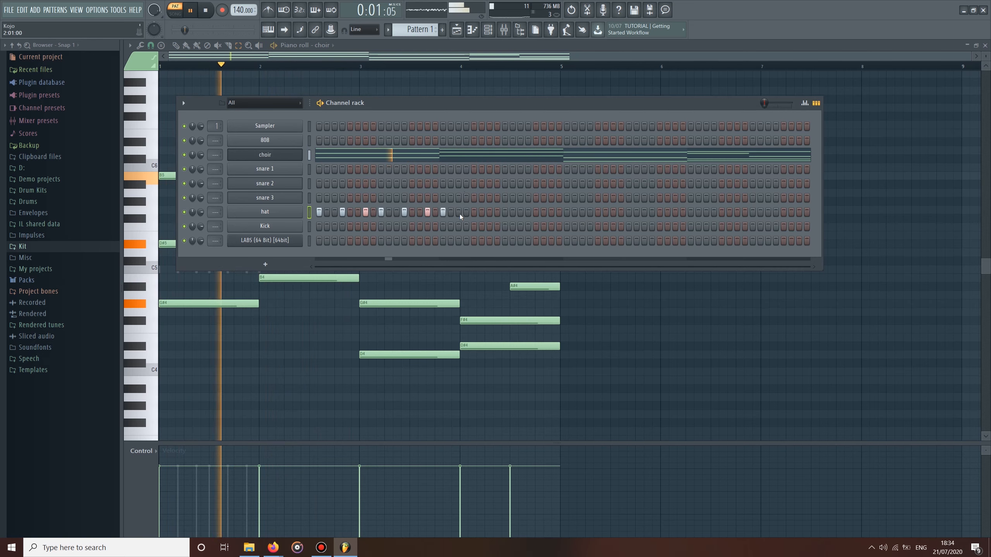
left_click(466, 213)
left_click(489, 212)
left_click(505, 212)
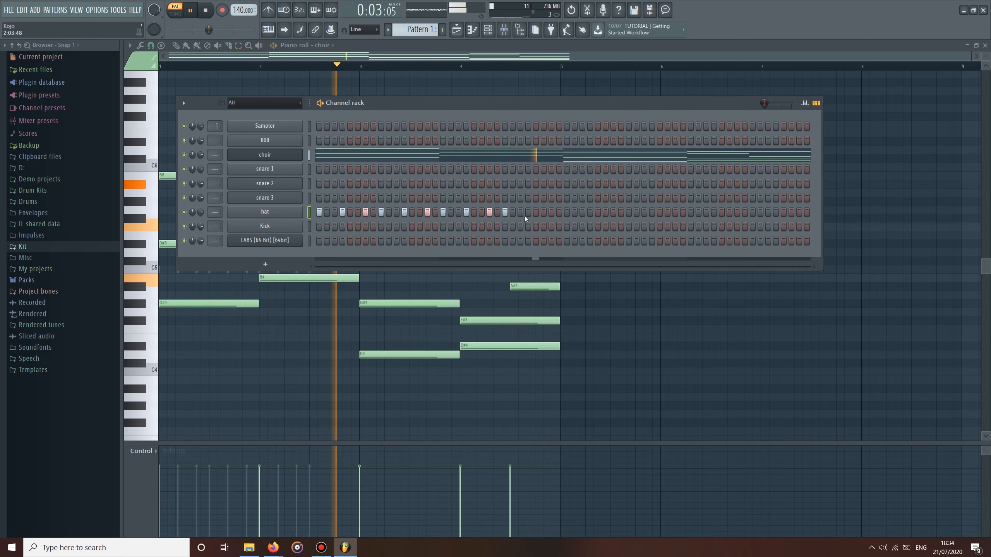
left_click(528, 213)
left_click(551, 213)
Step: Replay the pattern from the start to check the hat rhythm against the choir, and stop it
left_click(206, 11)
left_click(190, 10)
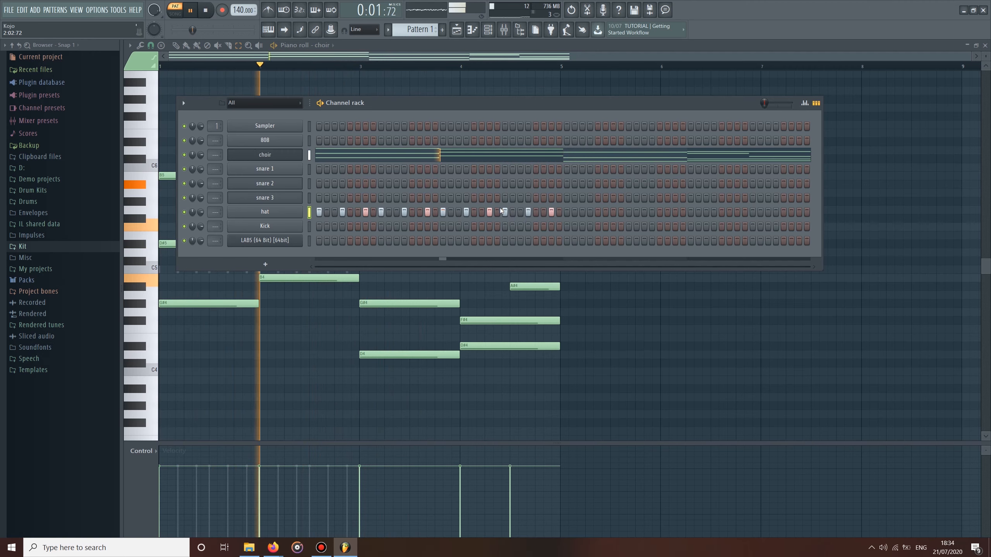
right_click(299, 212)
left_click(235, 40)
left_click(206, 11)
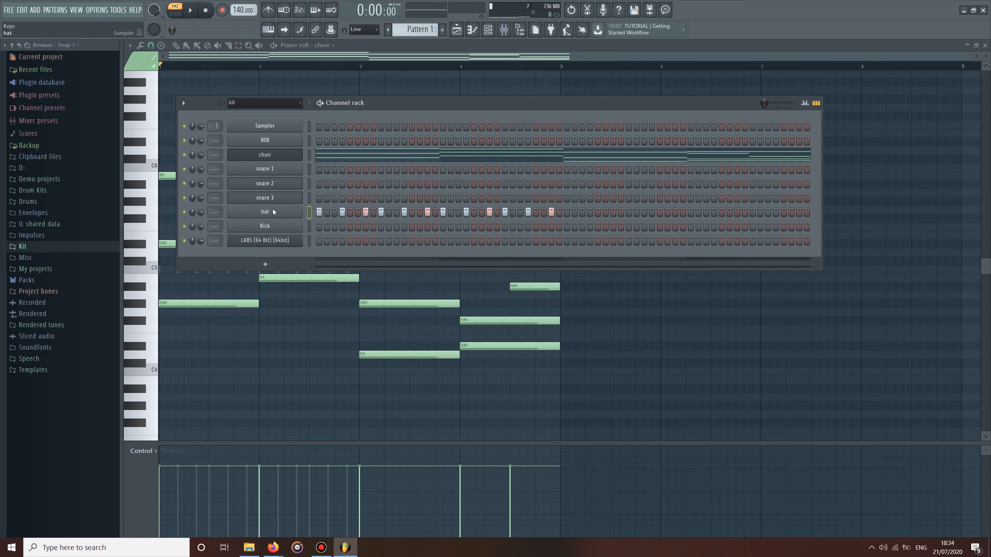
Step: Open the hat channel in the piano roll and duplicate its notes from bars 1 and 2 into bars 3 and 4
right_click(301, 208)
left_click(347, 210)
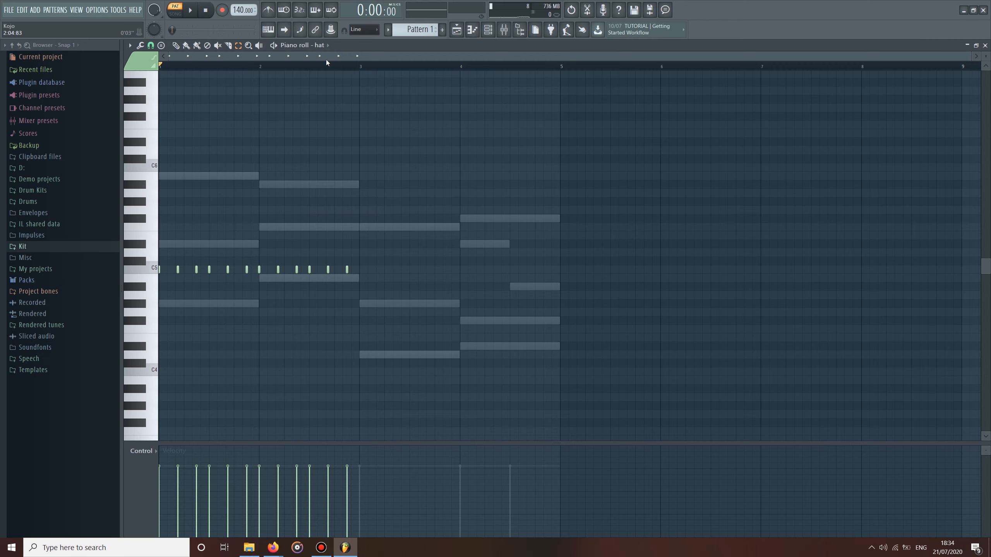
left_click_drag(159, 241, 406, 317)
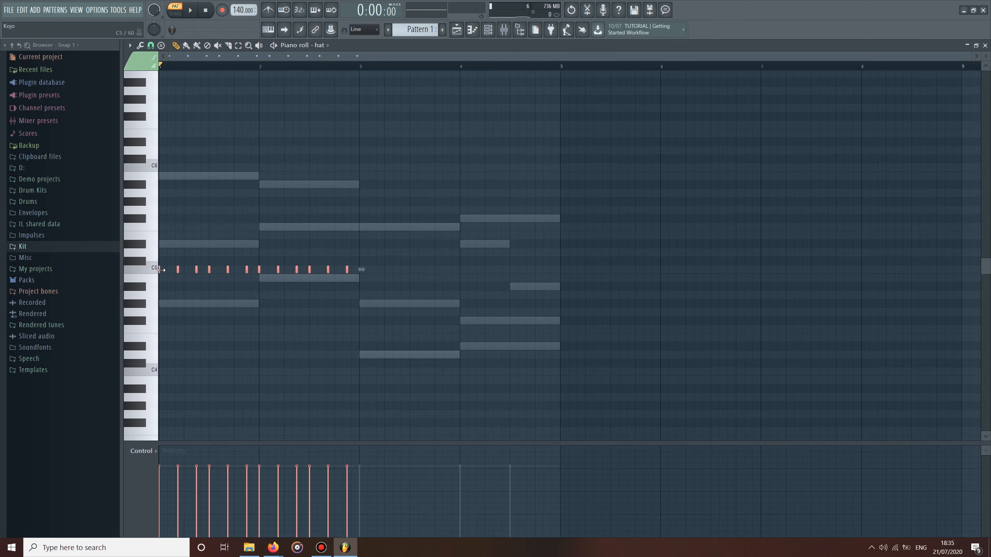
left_click_drag(159, 270, 360, 276)
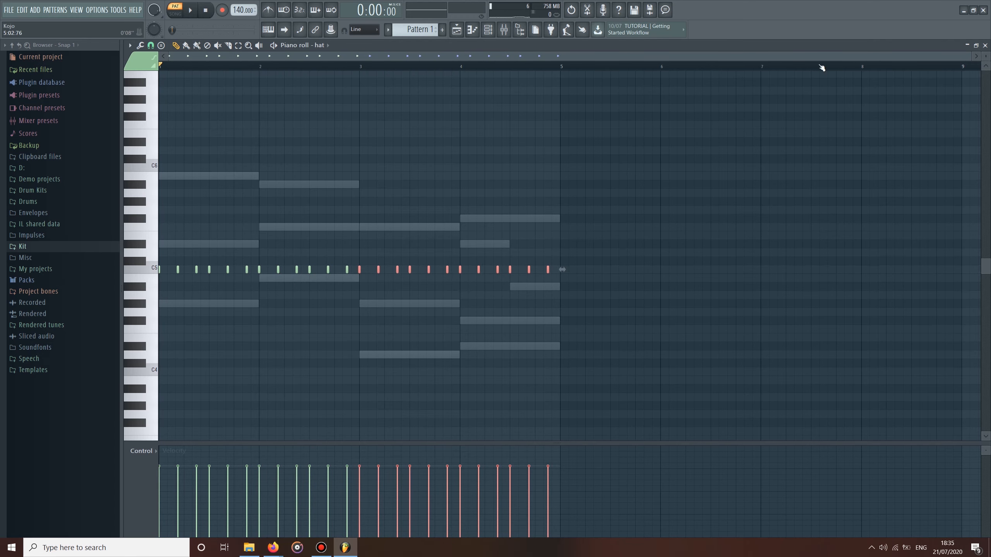
left_click_drag(970, 57, 945, 132)
left_click(151, 47)
left_click(165, 71)
left_click(641, 253, "ctrl")
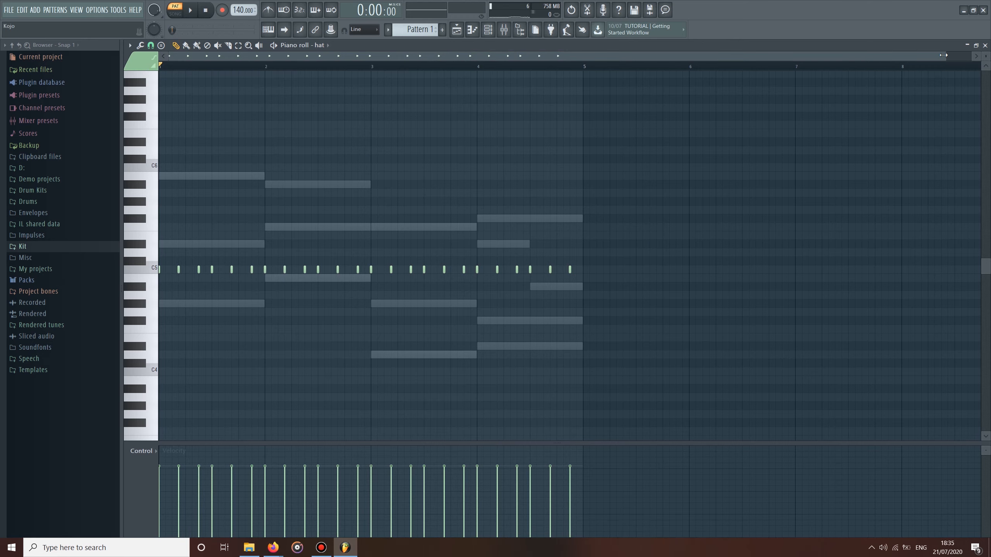
left_click_drag(944, 55, 700, 74)
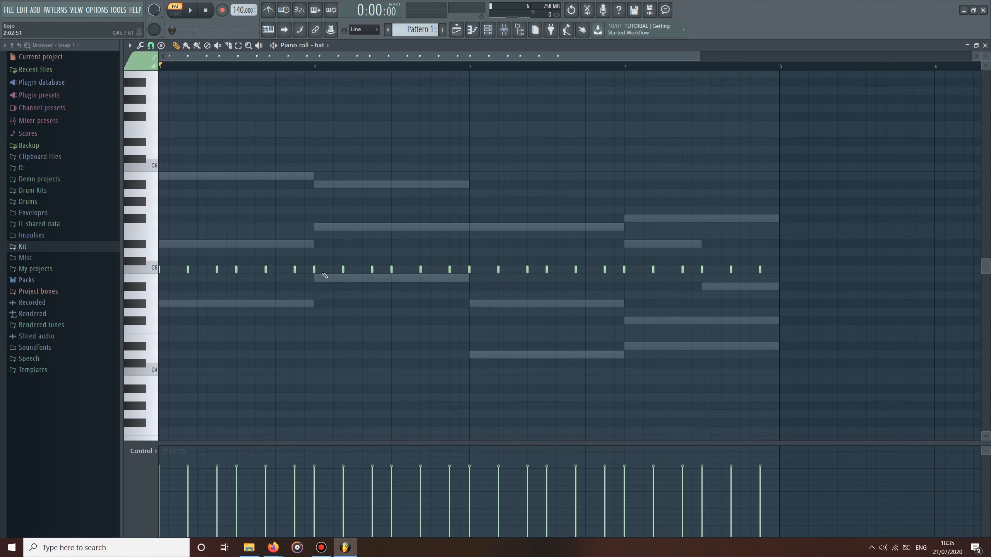
left_click_drag(697, 55, 955, 74)
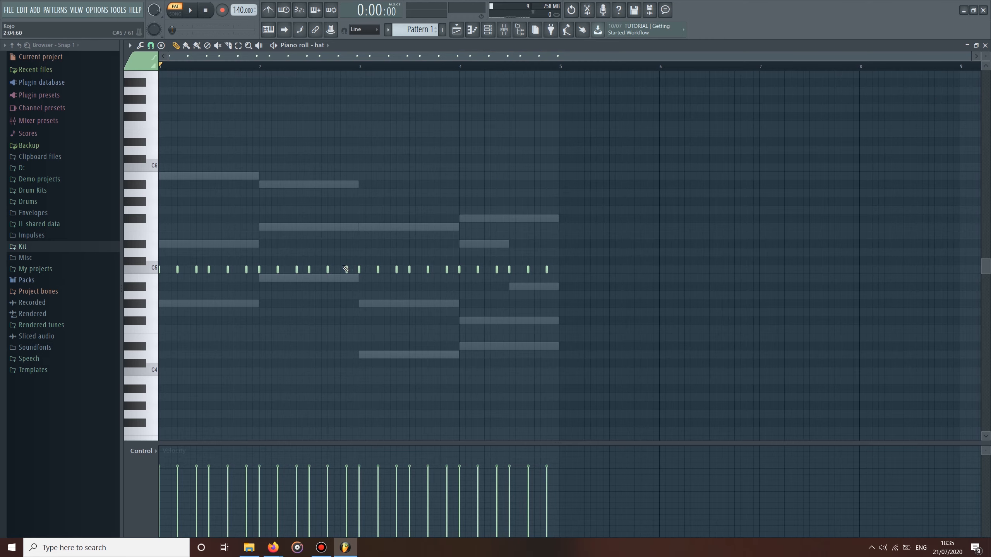
mouse_move(973, 57)
left_mouse_down()
mouse_move(752, 84)
mouse_move(529, 135)
mouse_move(542, 125)
mouse_move(971, 74)
left_mouse_up()
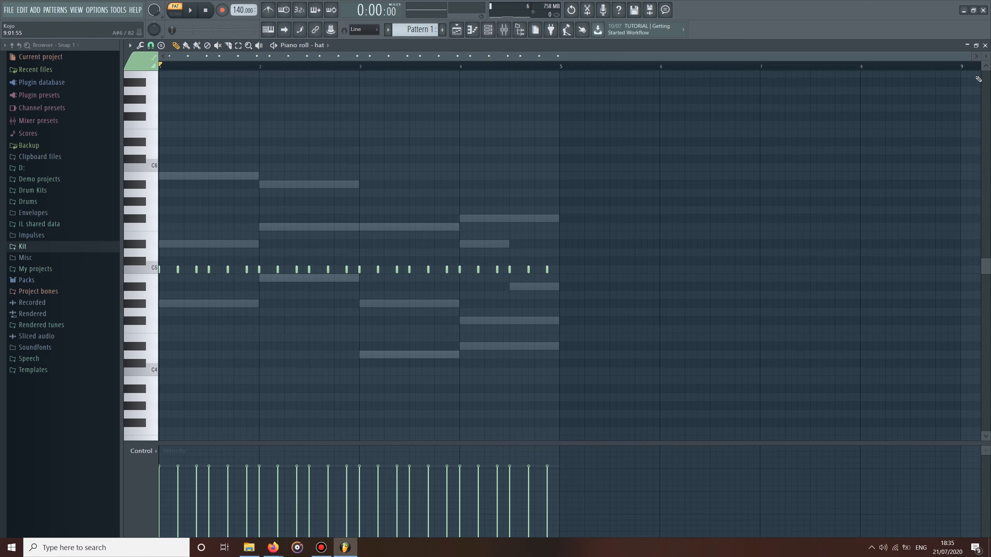
left_click_drag(970, 57, 970, 86)
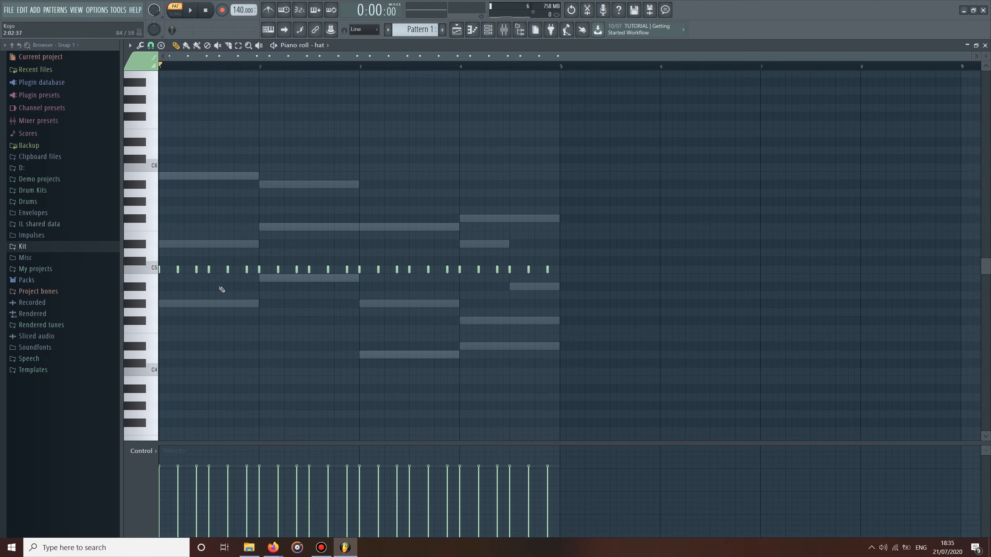
left_click_drag(970, 56, 587, 154)
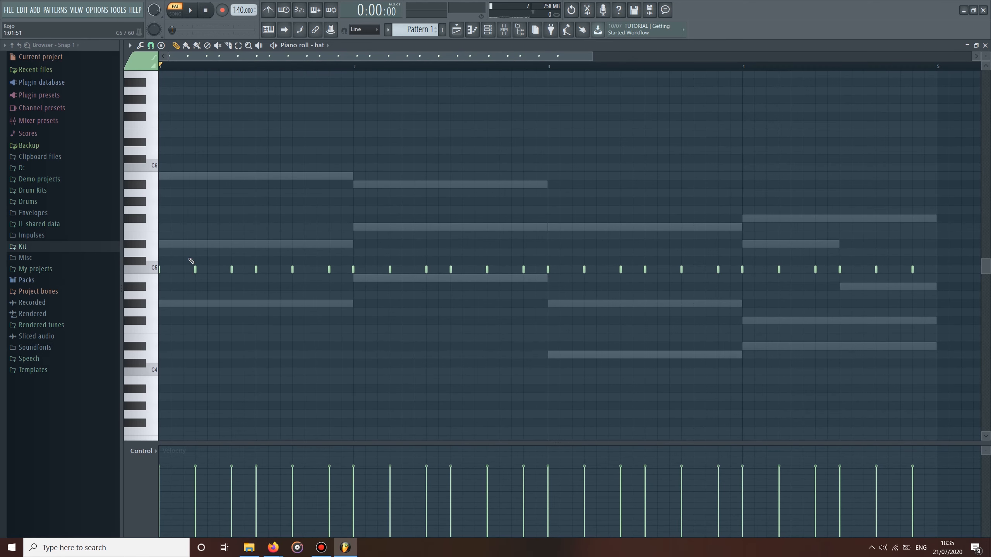
Step: Set the piano roll's snap to 1/4 step and start playing the pattern
left_click(150, 46)
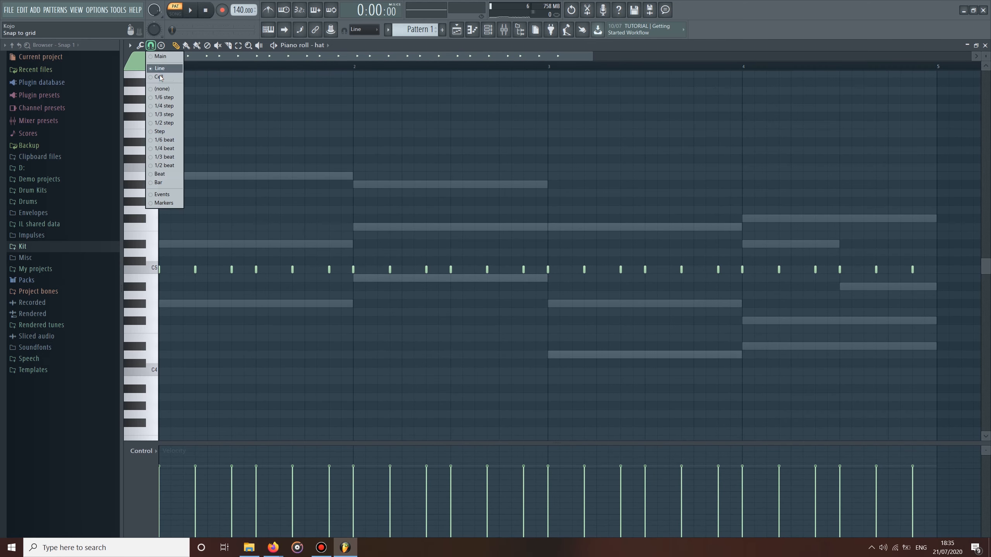
left_click(173, 107)
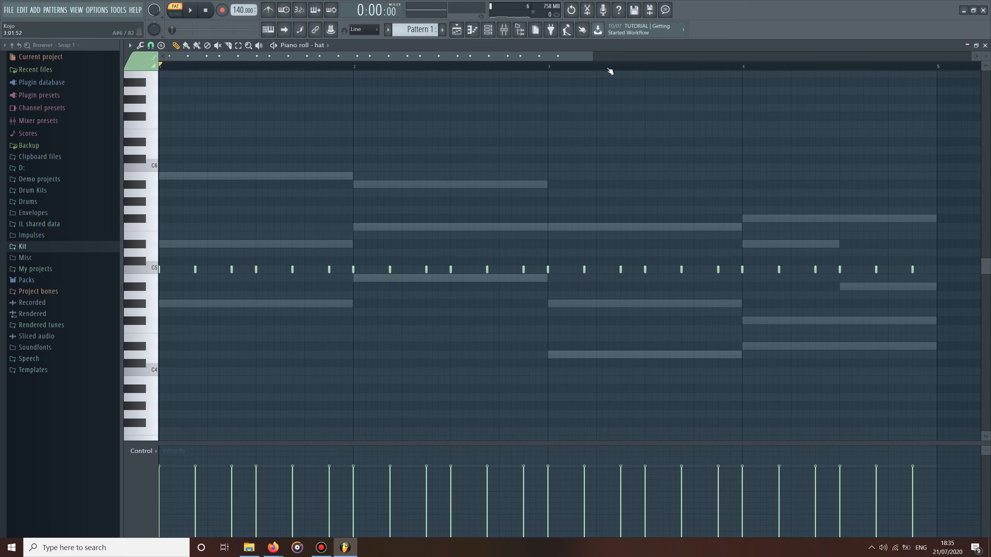
left_click_drag(590, 56, 808, 93)
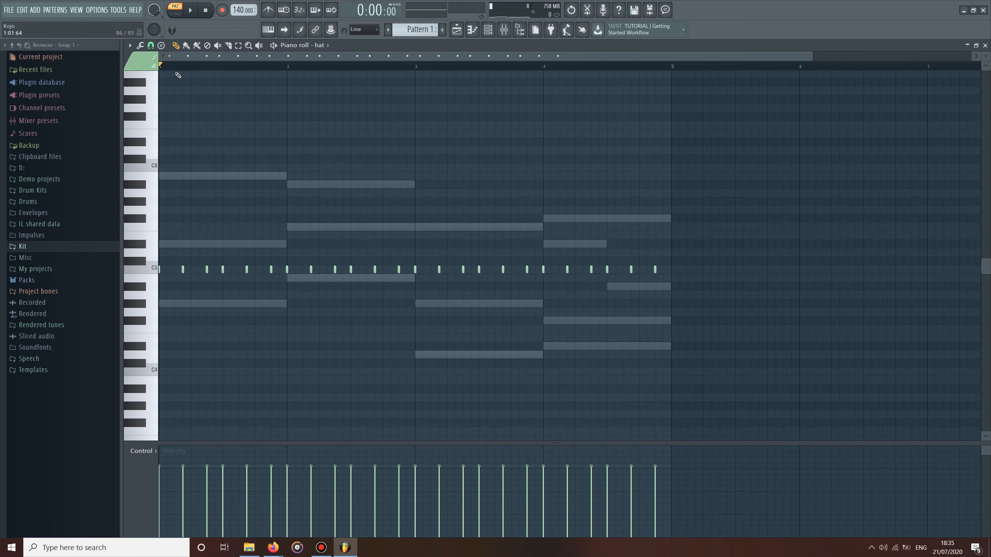
scroll(171, 69, "up", 6)
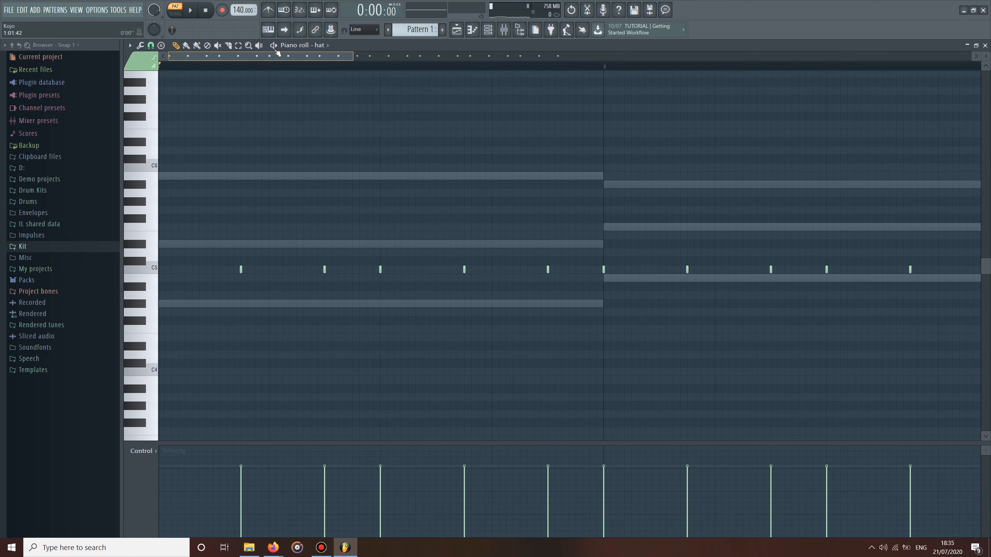
double_click(284, 56)
left_click(197, 14)
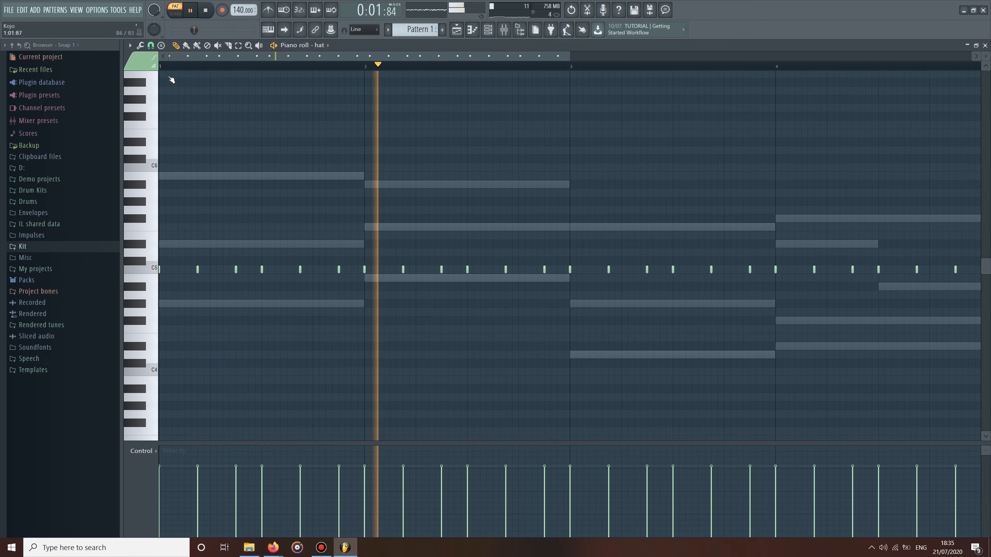
Step: Add an extra C5 hat note on step 11 of bar 1, just before the existing hat on step 12
left_click(281, 269)
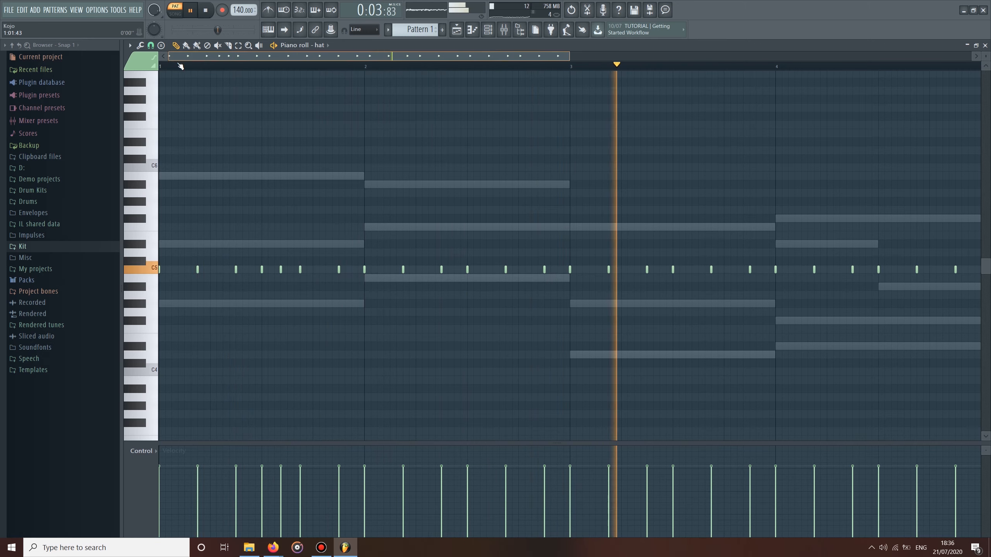
left_click(150, 45)
left_click_drag(281, 270, 288, 270)
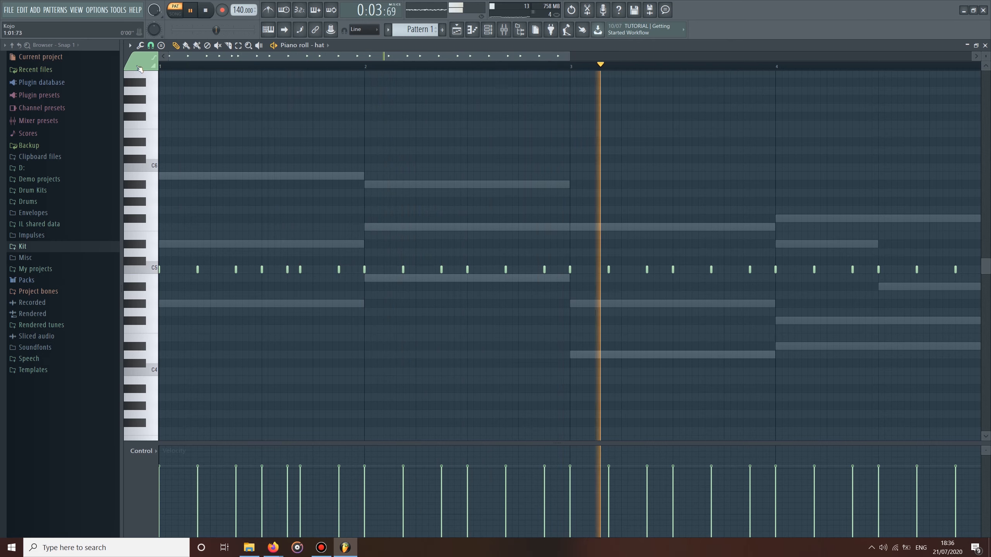
Step: Set the piano roll's snap to 1/2 step and lower the velocity of the added hat on step 11
left_click(150, 45)
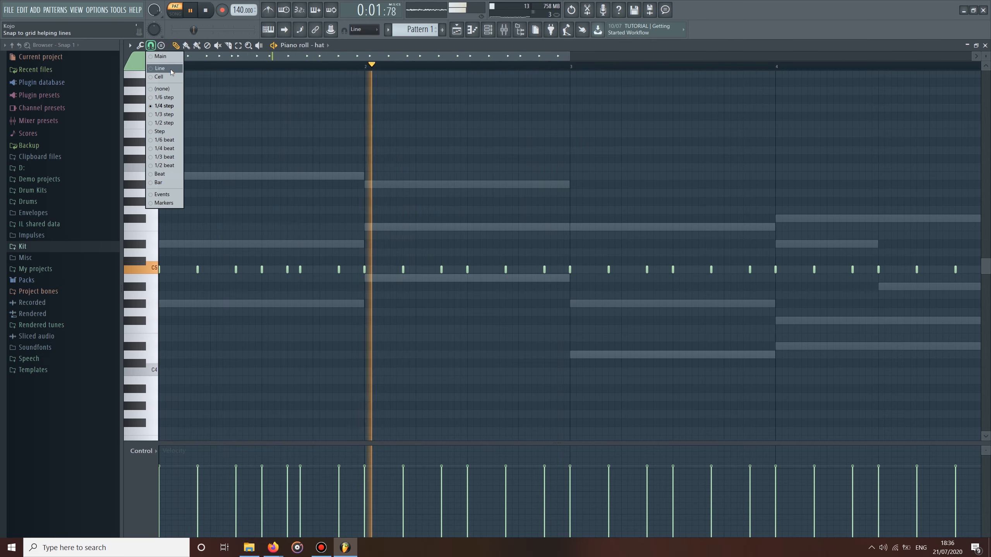
left_click(171, 69)
left_click(150, 44)
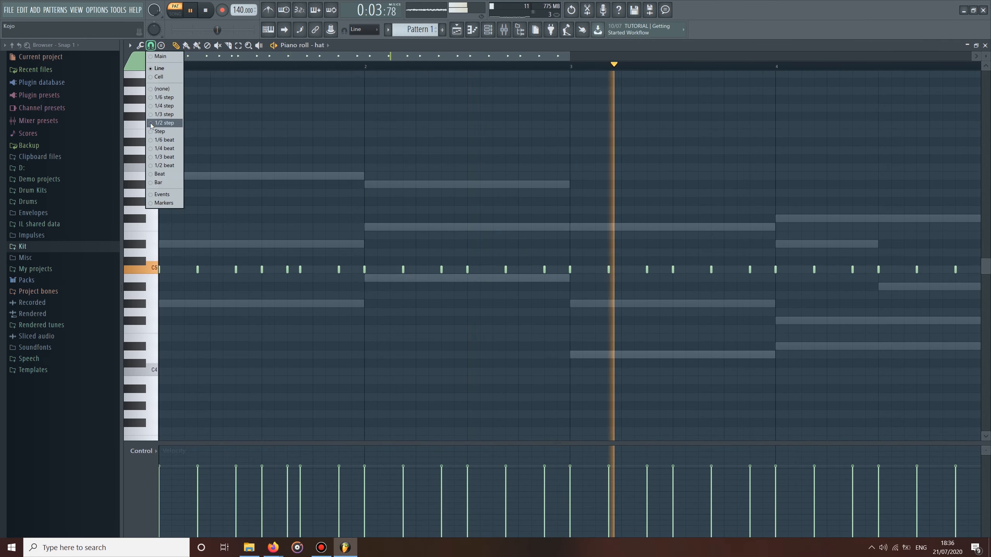
left_click(152, 123)
left_click(287, 482)
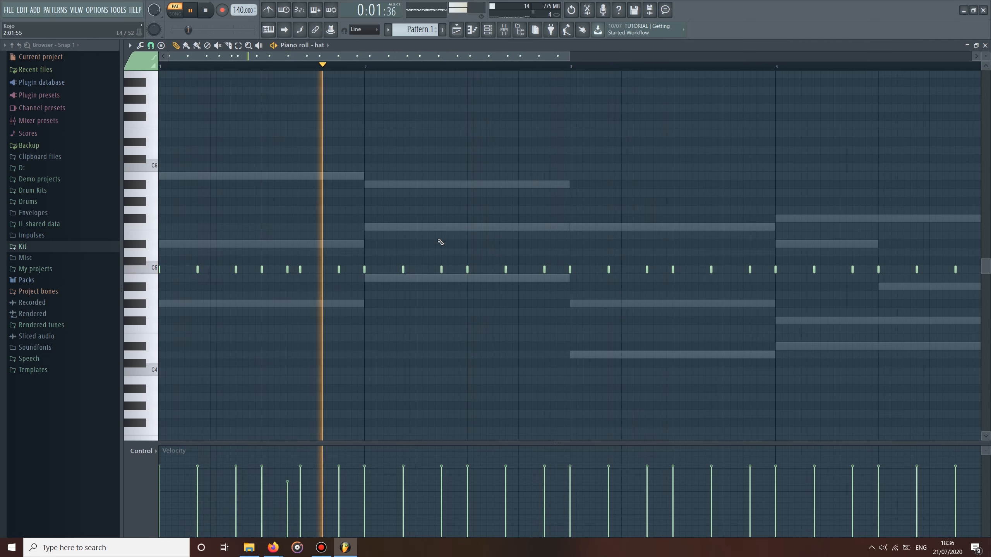
Step: Add C5 hat notes on steps 2 and 3 of bar 2 and lower their velocities, the first one more
left_click(377, 269)
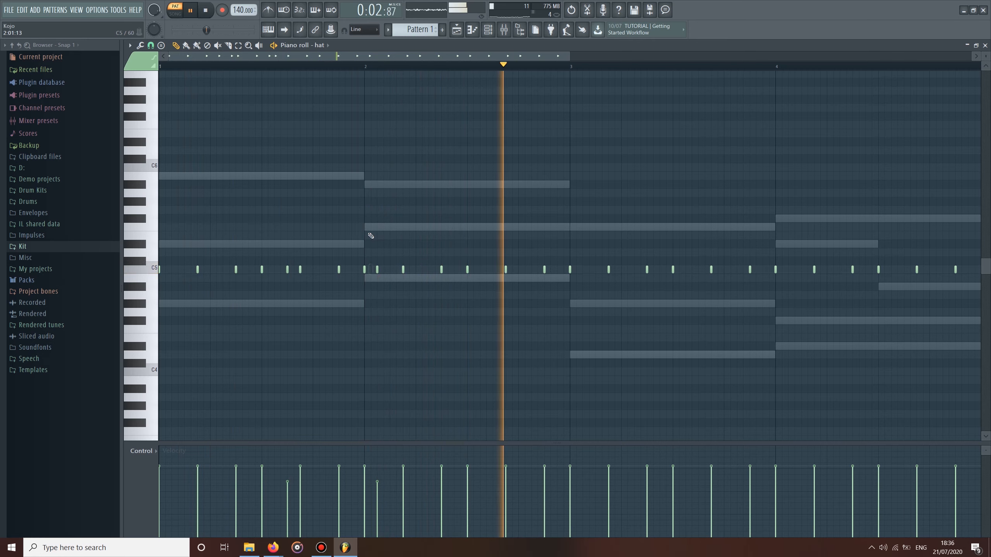
left_click(366, 68)
left_click(393, 270)
key("space")
key("space")
left_click(379, 502)
left_click(391, 493)
left_click(392, 69)
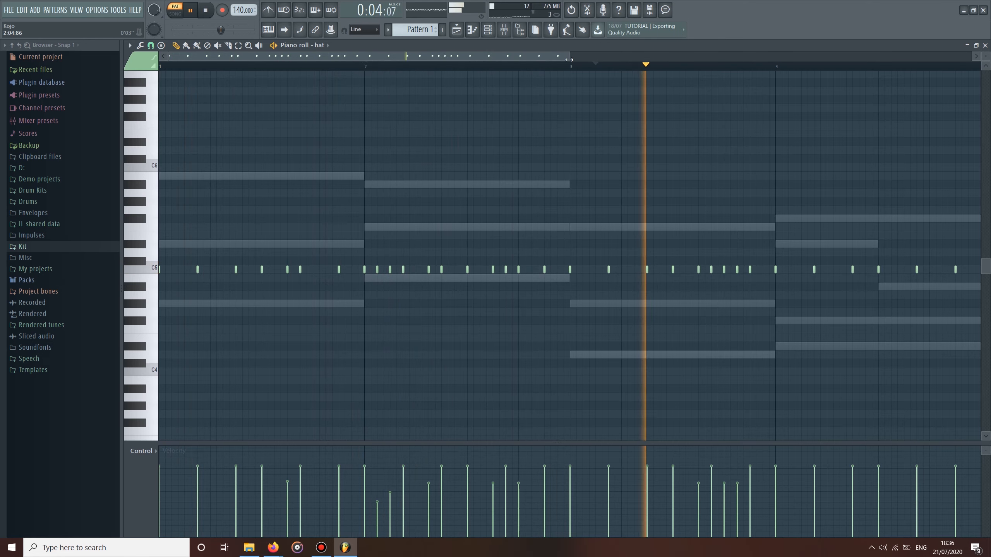
scroll(756, 154, "down", 2)
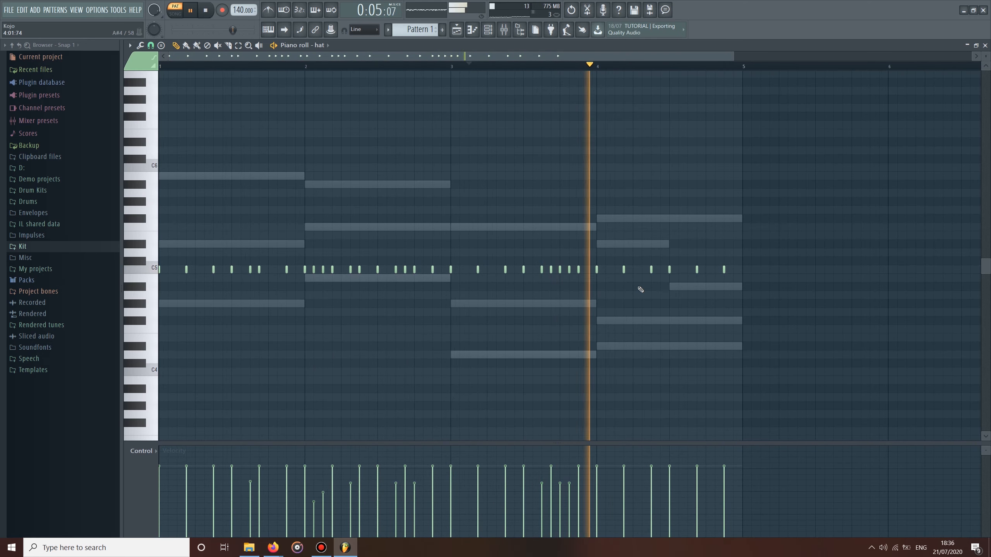
Step: Add C5 hat notes on steps 10 and 14 of bar 4, lower hat velocities unevenly from late bar 2 through bar 4, and stop playback
left_click(678, 269)
left_click(733, 269)
left_click(733, 498)
mouse_move(424, 501)
left_mouse_down()
mouse_move(480, 471)
mouse_move(532, 479)
mouse_move(717, 471)
left_mouse_up()
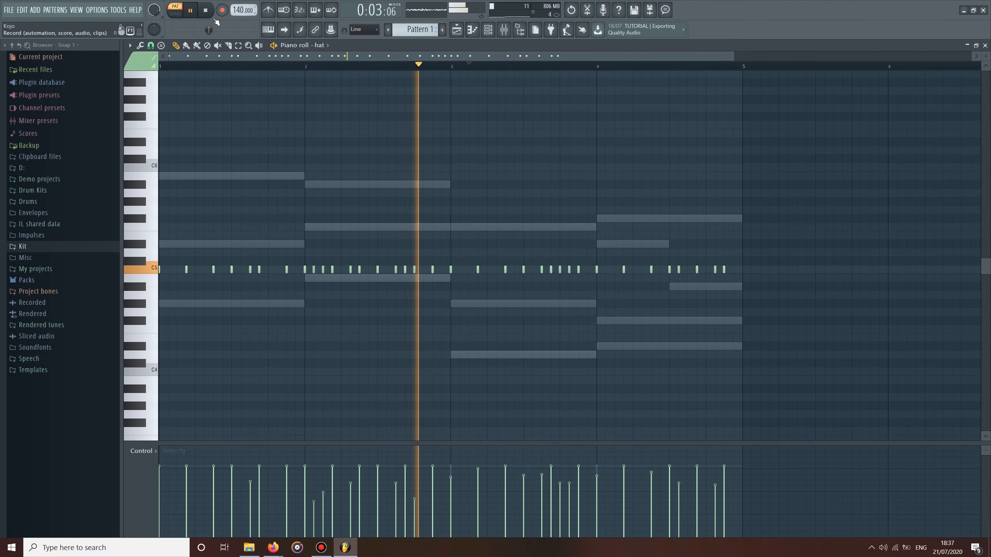
left_click(205, 16)
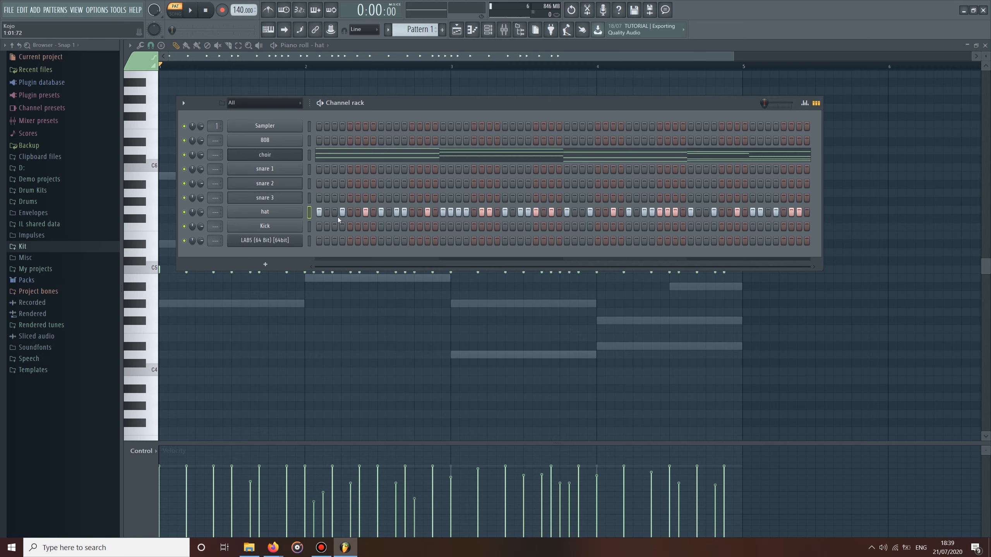
Step: Add a kick on step 1 and a snare 3 hit on step 9 in the channel rack while the pattern plays
left_click(319, 226)
key("space")
left_click(381, 198)
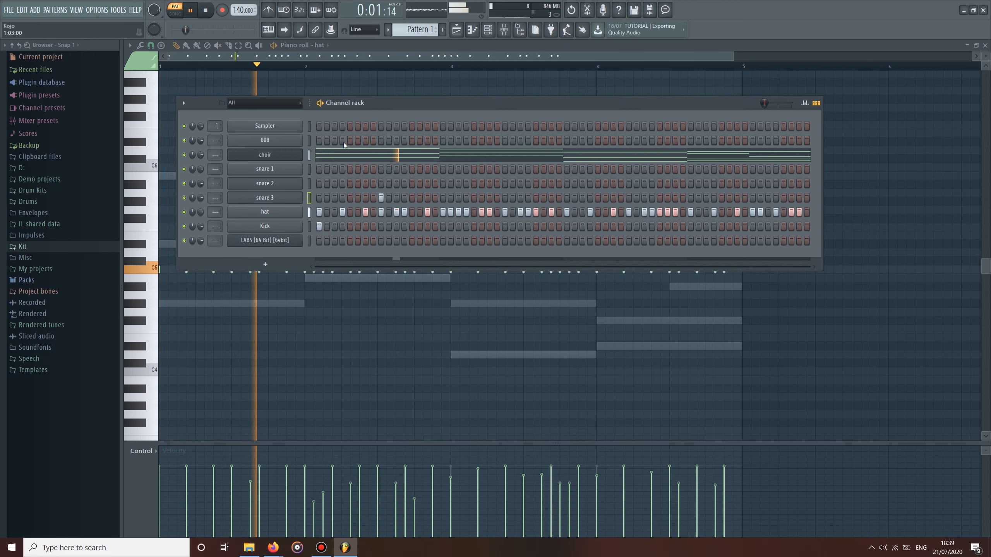
Step: Move the step 9 snare hit from the snare 3 channel to snare 2 and restart playback
left_click(381, 197)
left_click(381, 183)
left_click(196, 10)
left_click(195, 11)
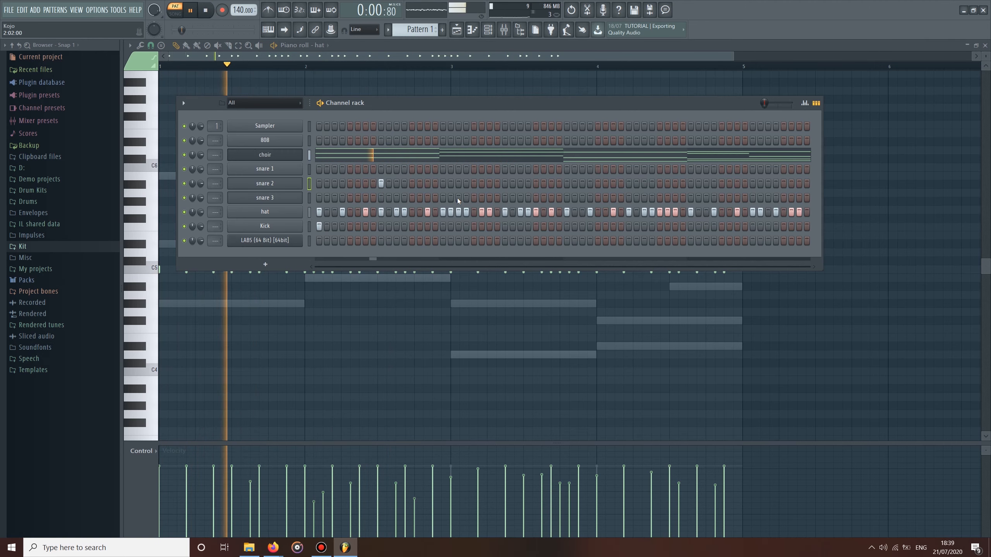
Step: Add a snare 2 hit on step 29 and a kick on step 33, restarting playback in between
left_click(536, 183)
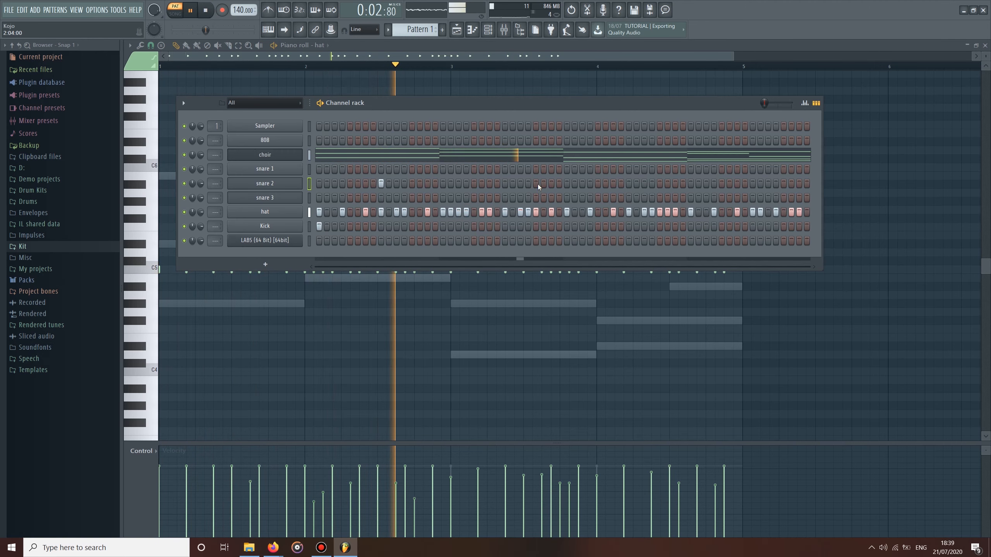
left_click(205, 10)
left_click(190, 10)
left_click(567, 227)
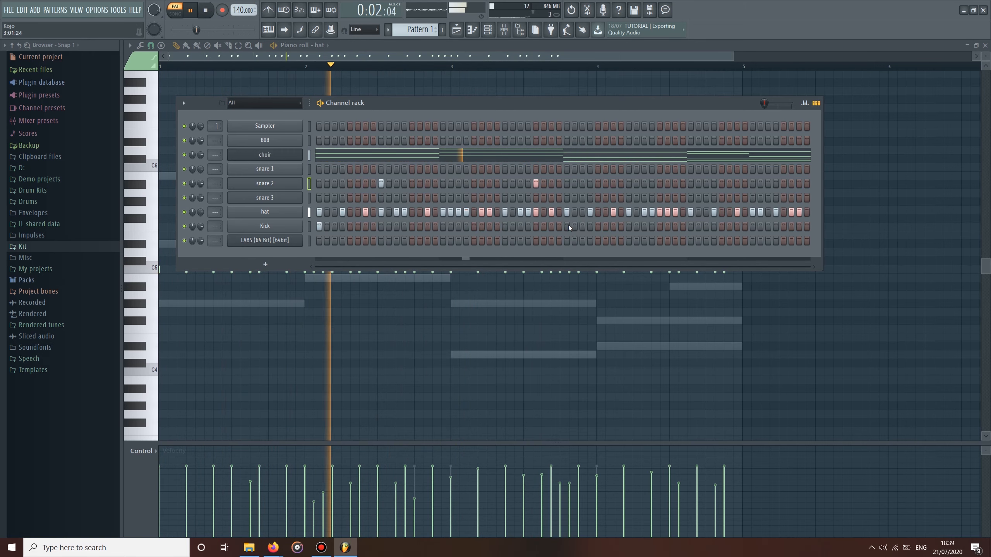
Step: Add snare 2 hits on steps 41 and 61, discarding a trial hit on step 59, and stop playback
left_click(628, 184)
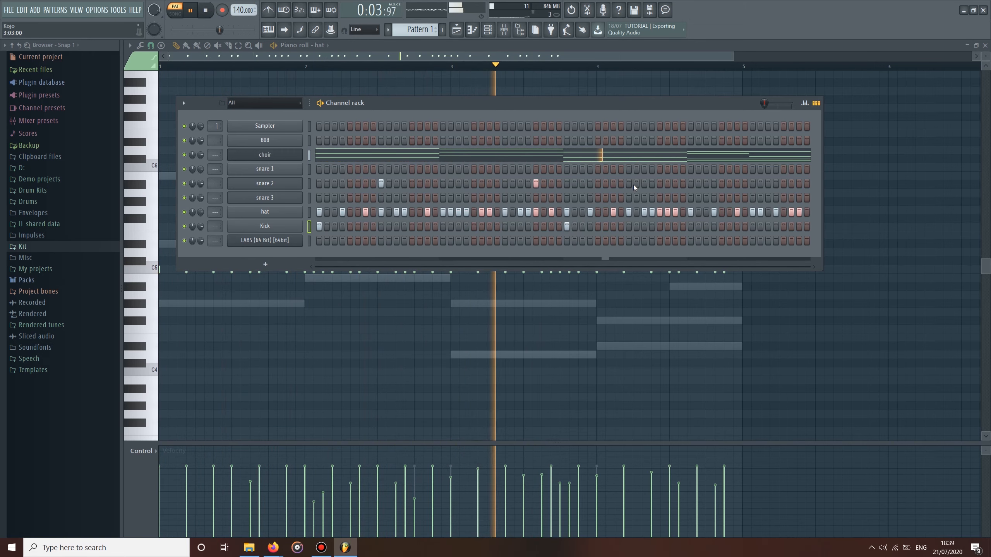
left_click(767, 183)
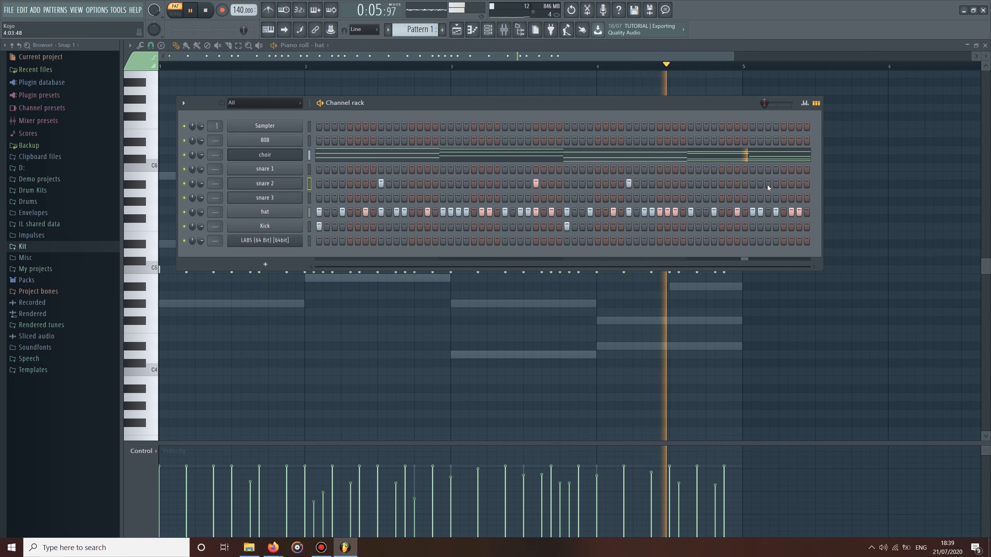
right_click(767, 184)
left_click(783, 183)
left_click(206, 11)
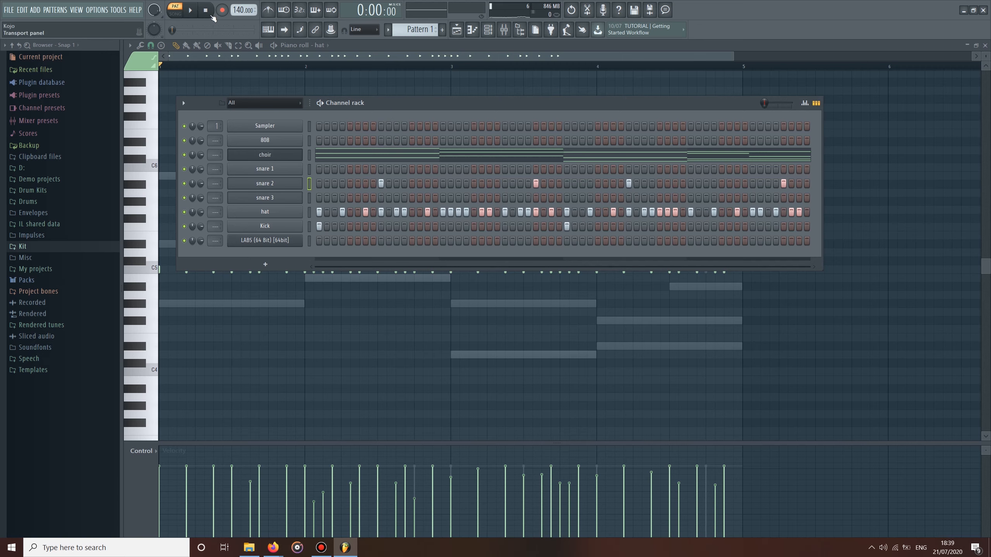
Step: Add kicks on steps 21 and 24 while playing the pattern, and remove the snare 2 hit from step 29
left_click(191, 11)
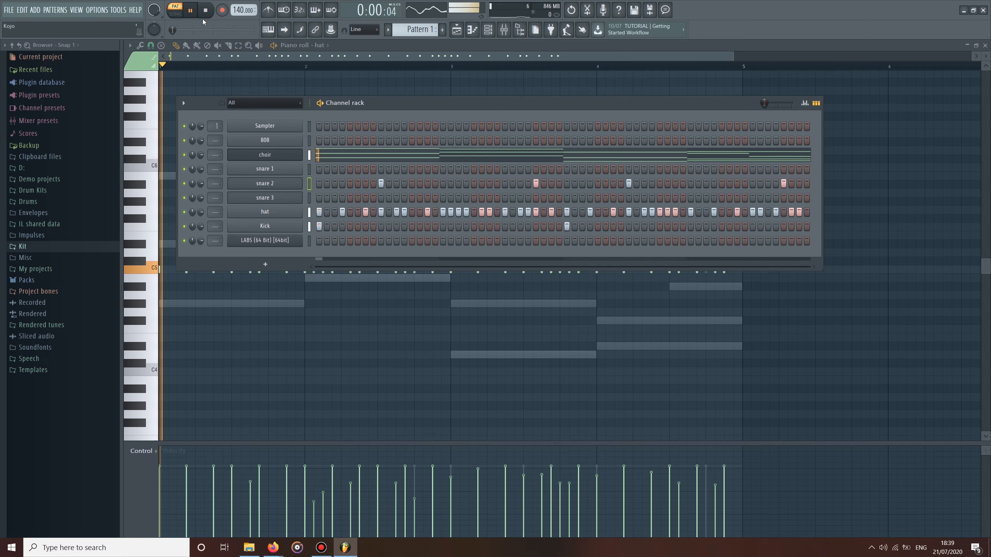
left_click(474, 226)
left_click(498, 226)
left_click(206, 10)
left_click(190, 11)
right_click(535, 185)
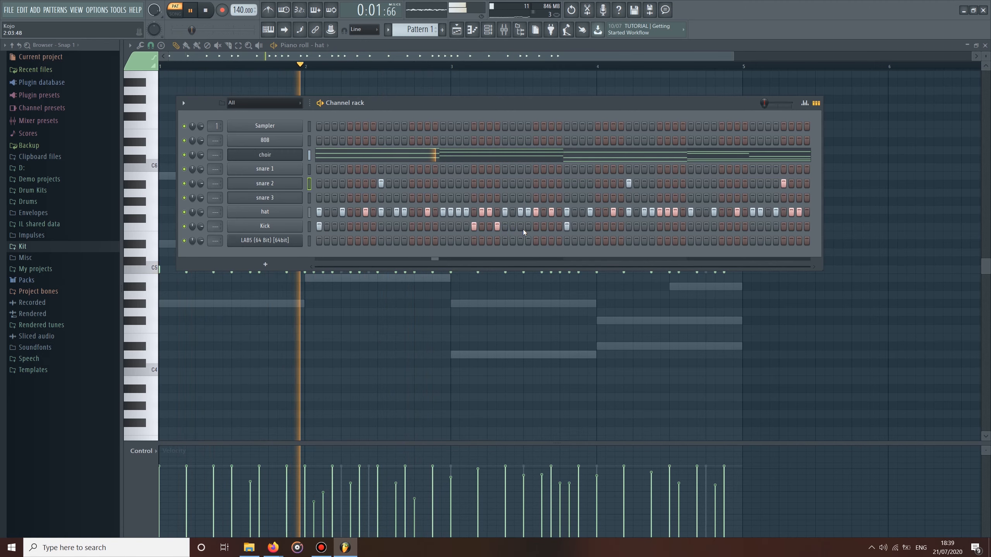
Step: Move the kick from step 24 to step 25 and add another kick on step 29
right_click(498, 226)
left_click(506, 226)
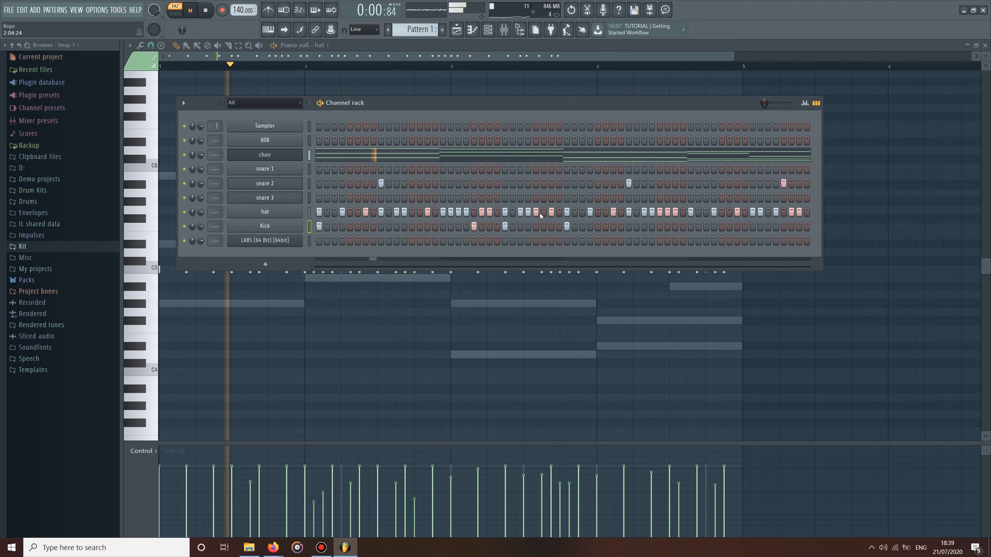
left_click(536, 229)
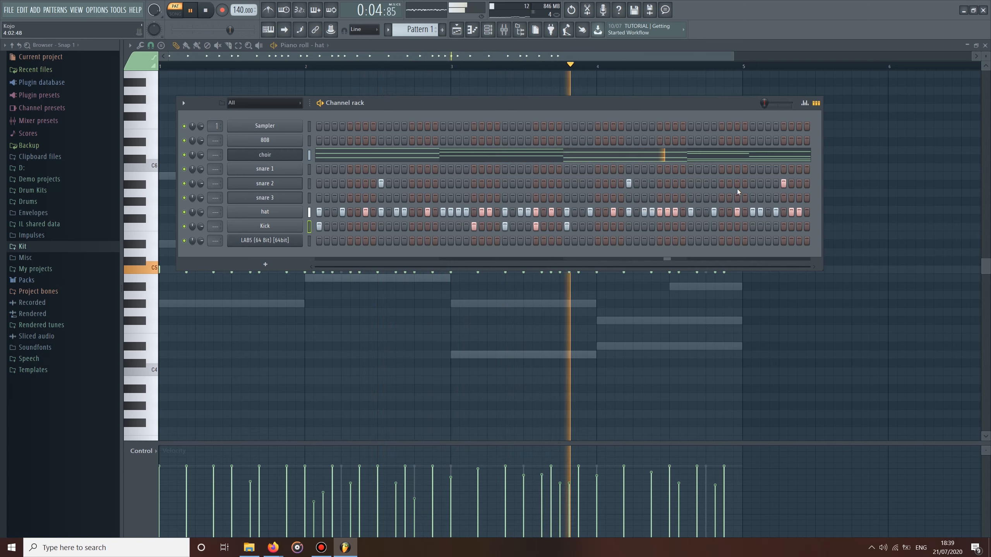
Step: Move the last snare 2 hit from step 61 to step 63 and stop playback
left_click(783, 183)
left_click(798, 183)
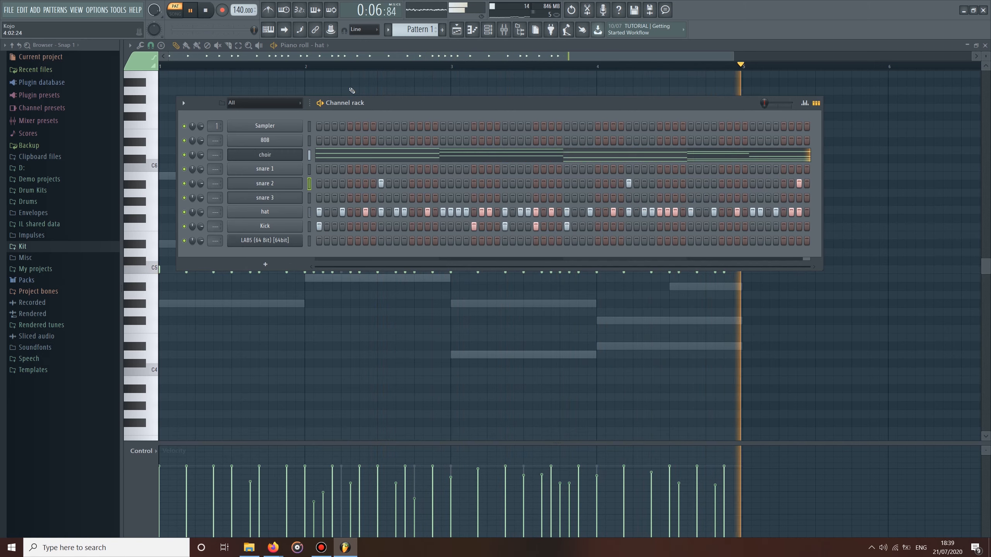
left_click(209, 15)
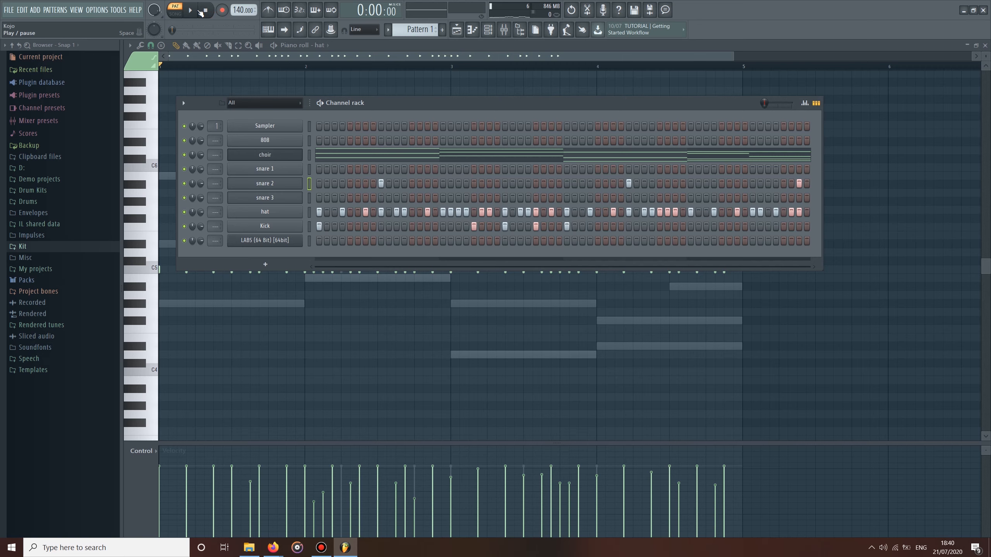
Step: Try an extra kick on step 7 and replay the pattern from the start
left_click(365, 226)
left_click(190, 9)
left_click(382, 184)
key("space")
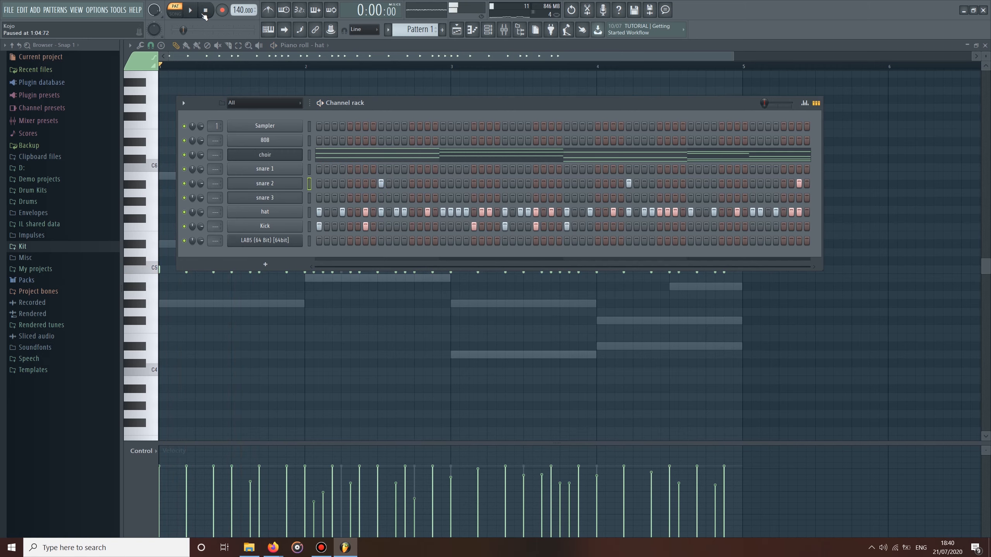
left_click(195, 13)
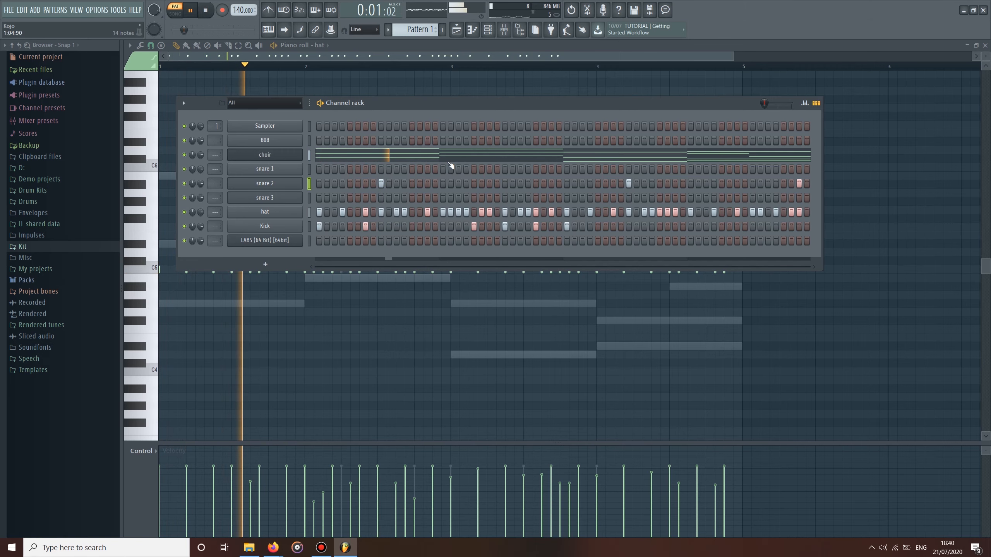
Step: Try a snare 2 hit on step 25, replay the pattern's opening and stop playback
left_click(506, 185)
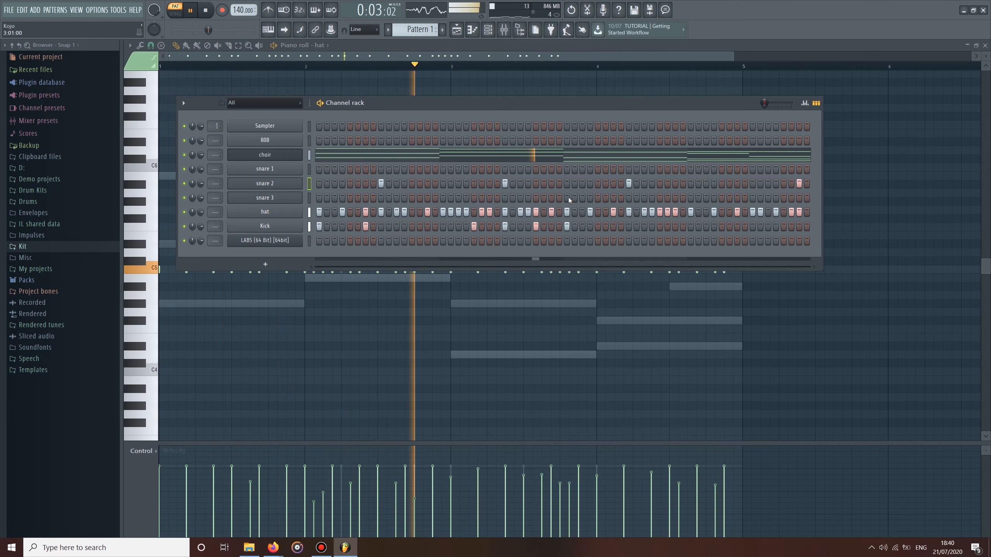
left_click(200, 15)
key("space")
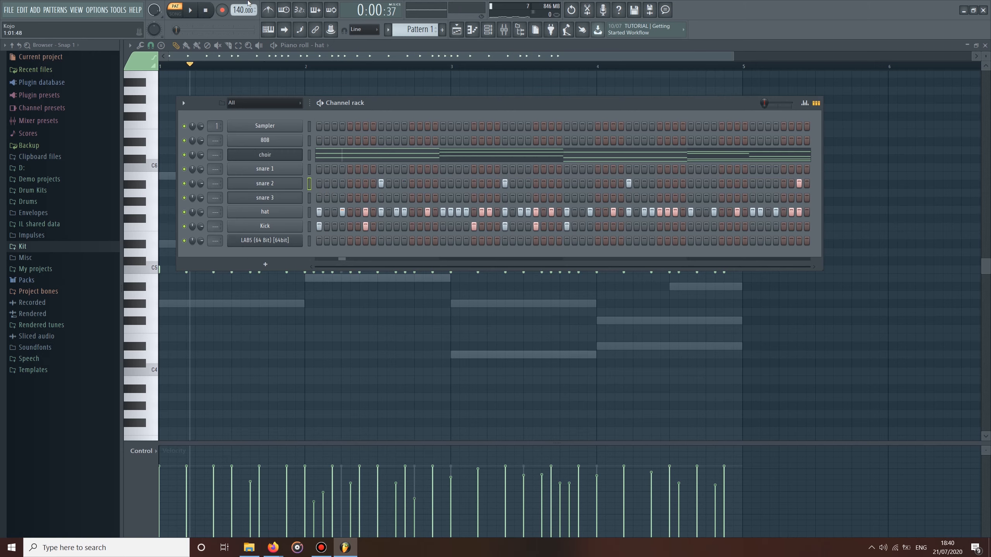
left_click(206, 11)
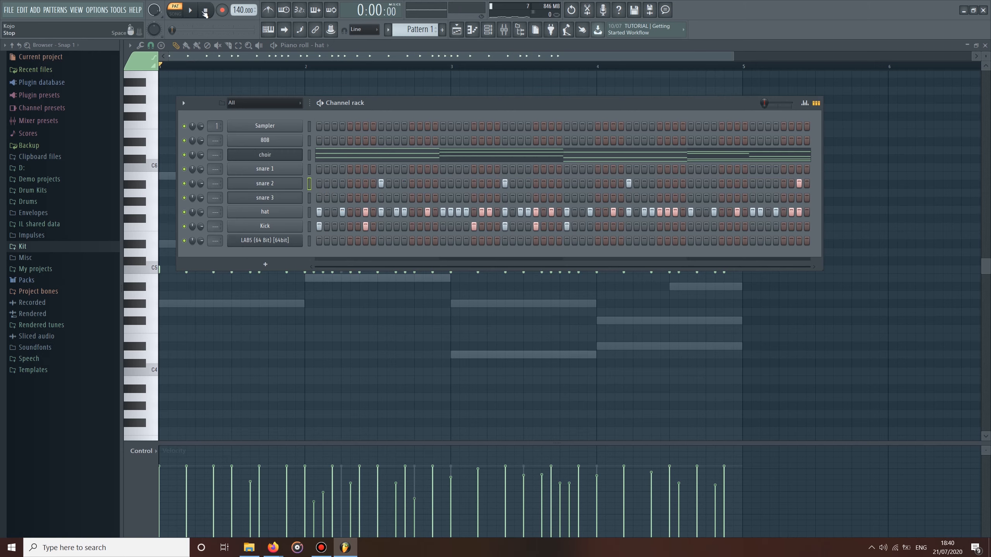
Step: Move the snare 2 hit from step 25 to step 29 and remove the kick on step 7, replaying the pattern
left_click(196, 15)
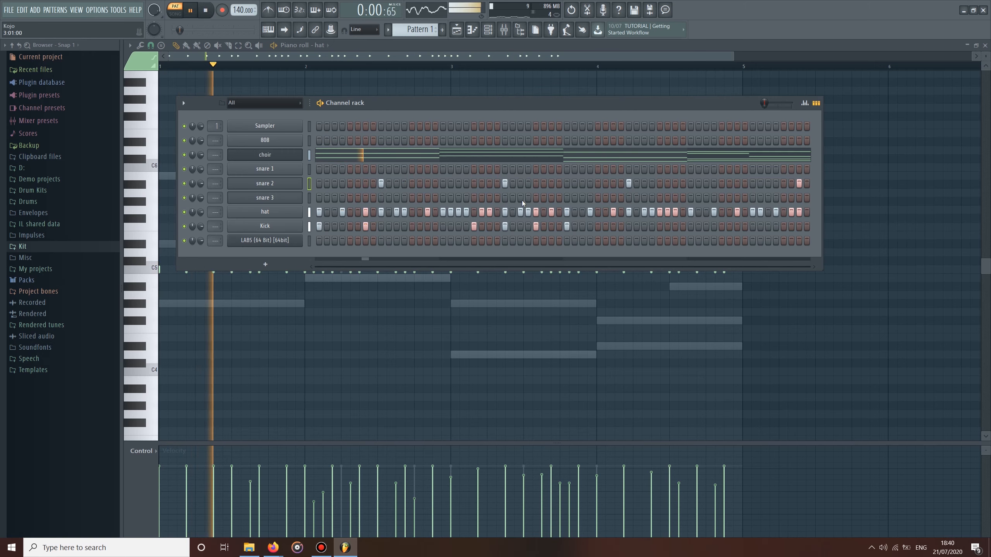
left_click(505, 184)
left_click(536, 183)
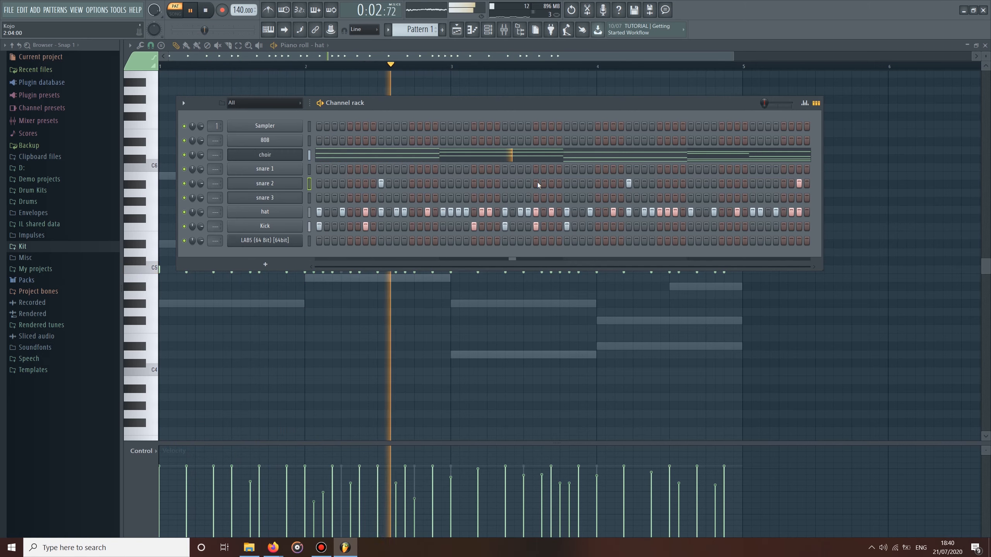
key("space")
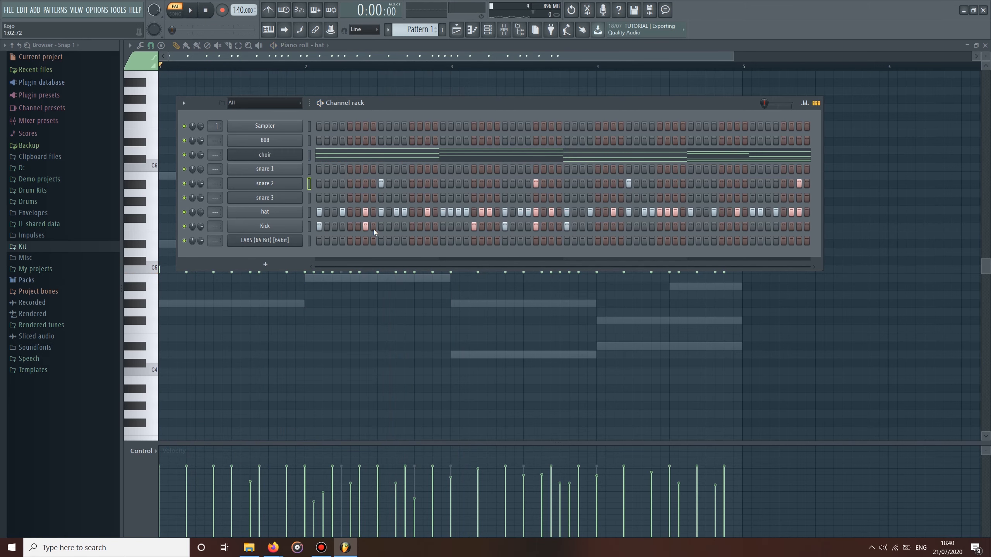
left_click(192, 15)
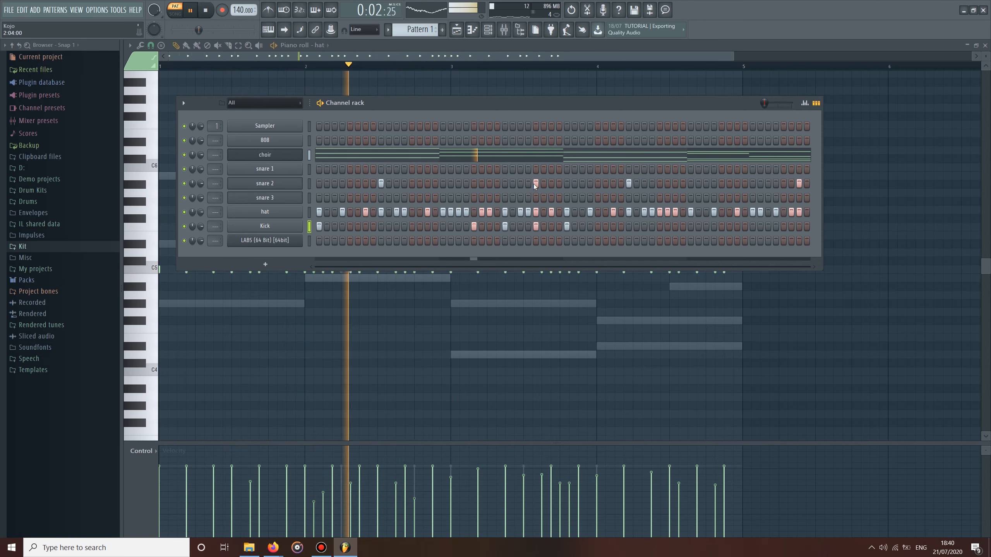
left_click(567, 227)
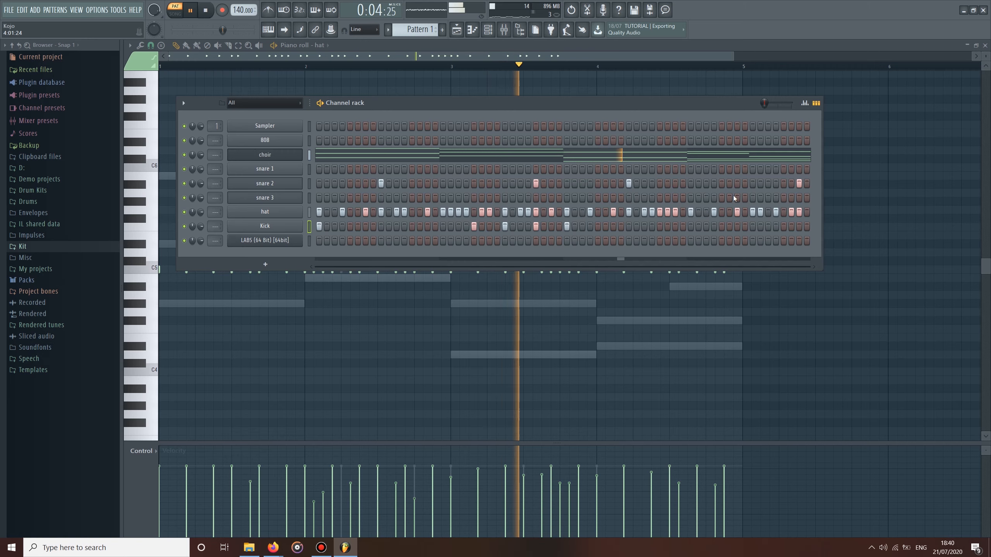
Step: Try moving the snare 2 hit from step 29 to 25 without the step 25 kick, undo these edits and stop playback
left_click(536, 184)
left_click(504, 184)
left_click(505, 227)
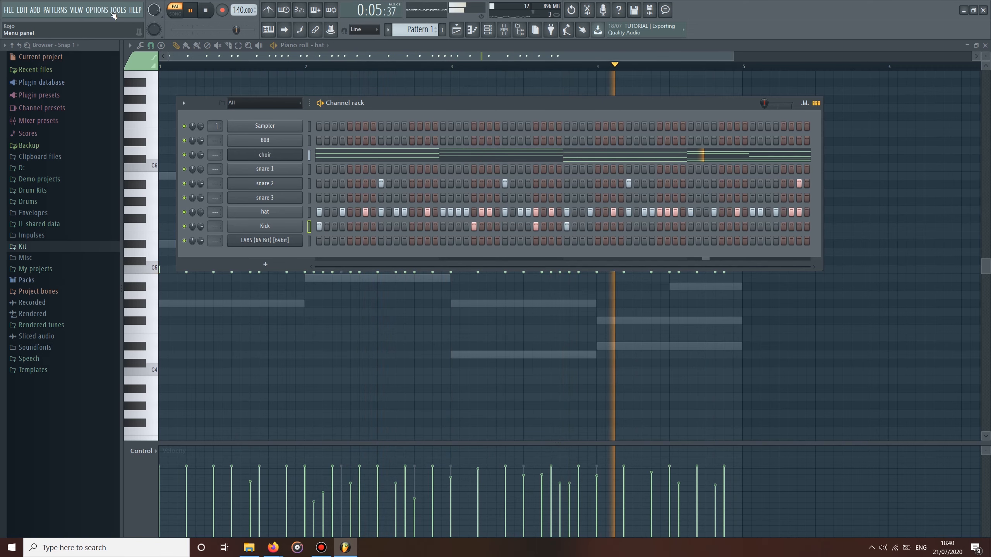
key("ctrl+z")
key("ctrl+alt+z")
key("ctrl+alt+z")
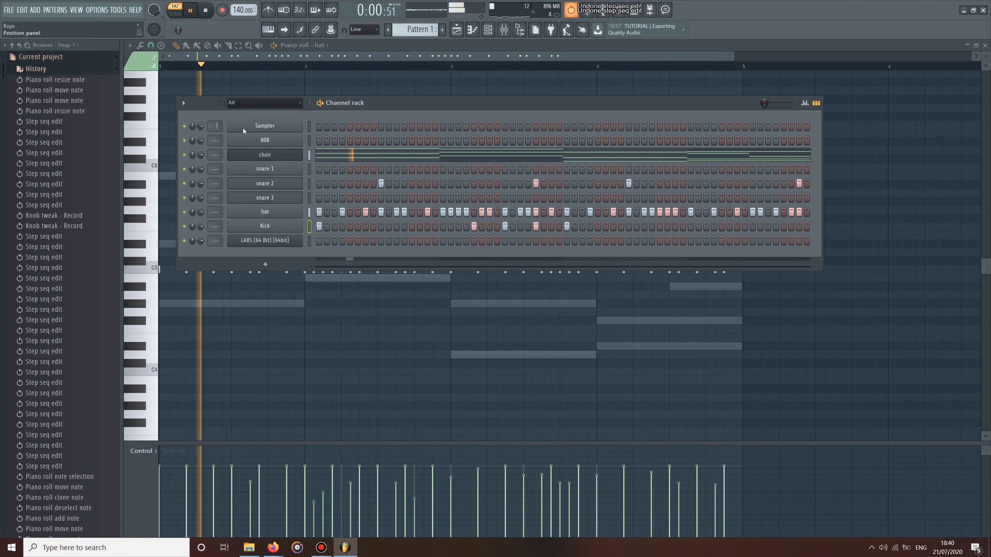
left_click(61, 70)
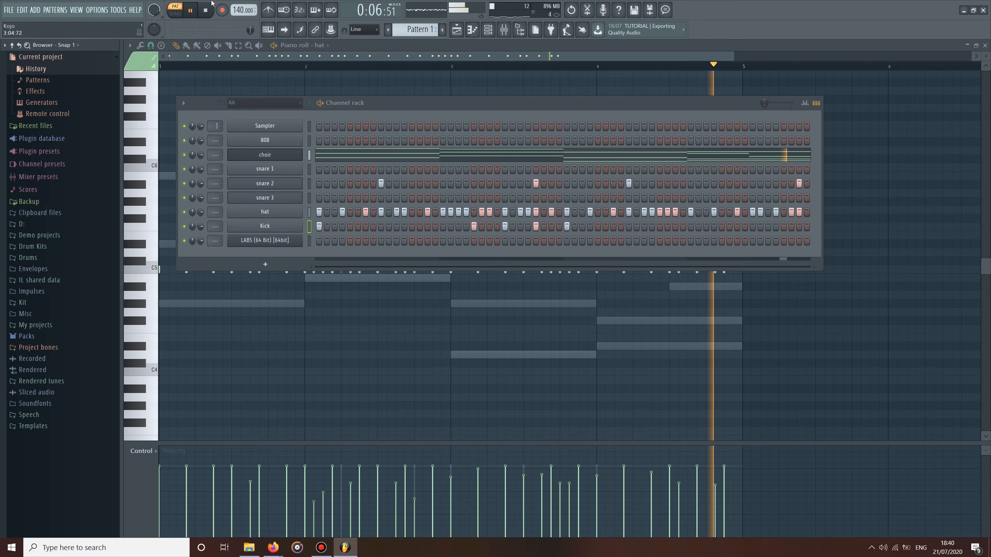
left_click(206, 10)
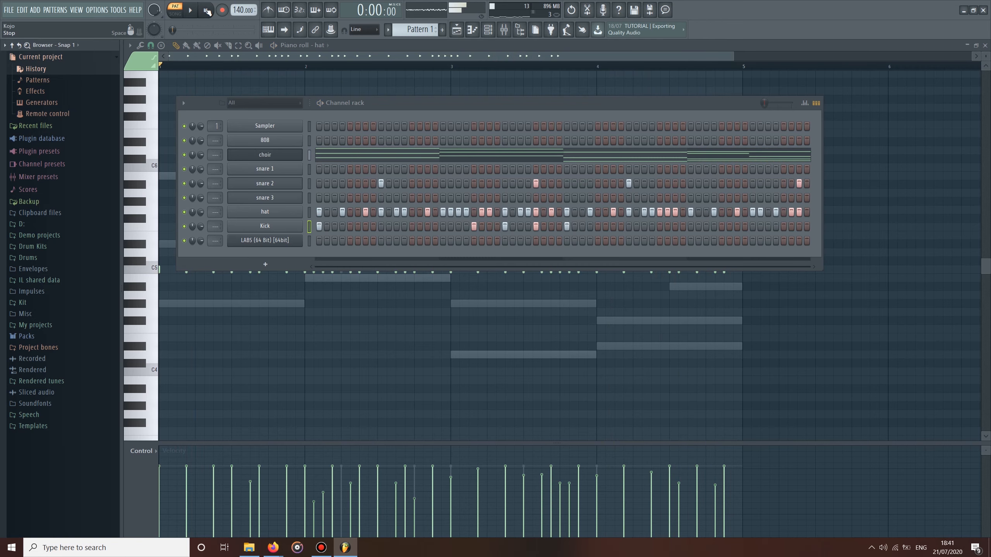
Step: Return to the hat channel's piano roll and select all hat notes across the four bars
right_click(301, 215)
left_click(307, 212)
right_click(300, 213)
left_click(307, 212)
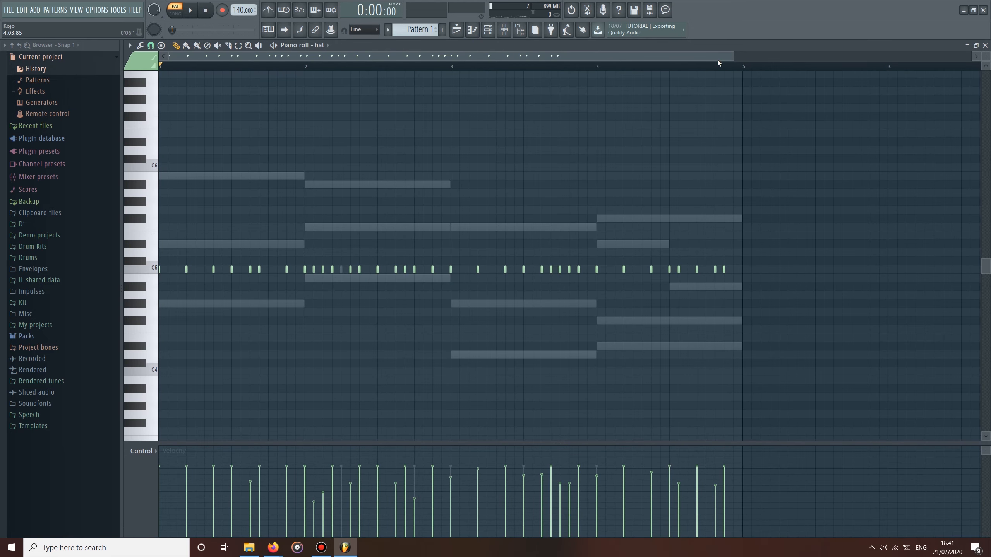
left_click_drag(734, 57, 971, 56)
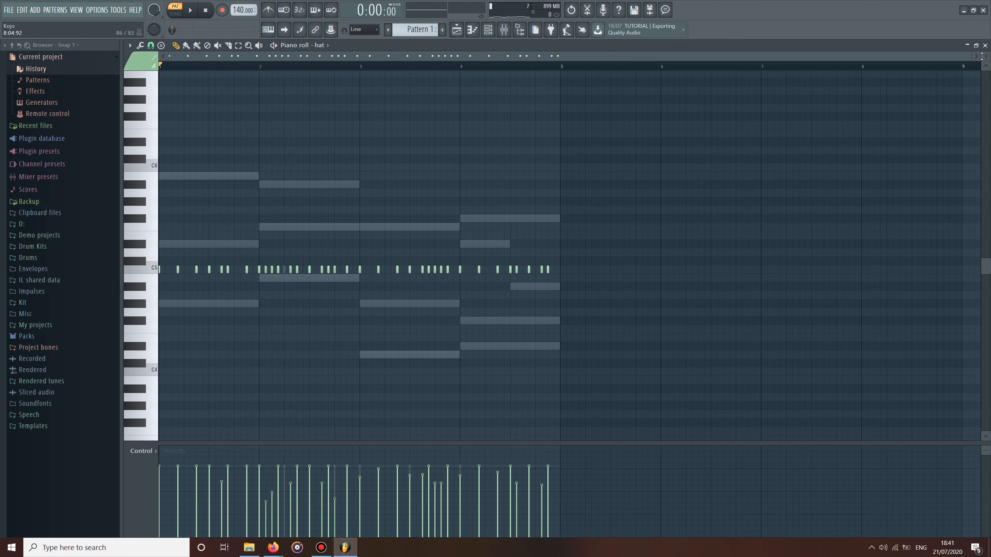
left_click_drag(969, 56, 698, 57)
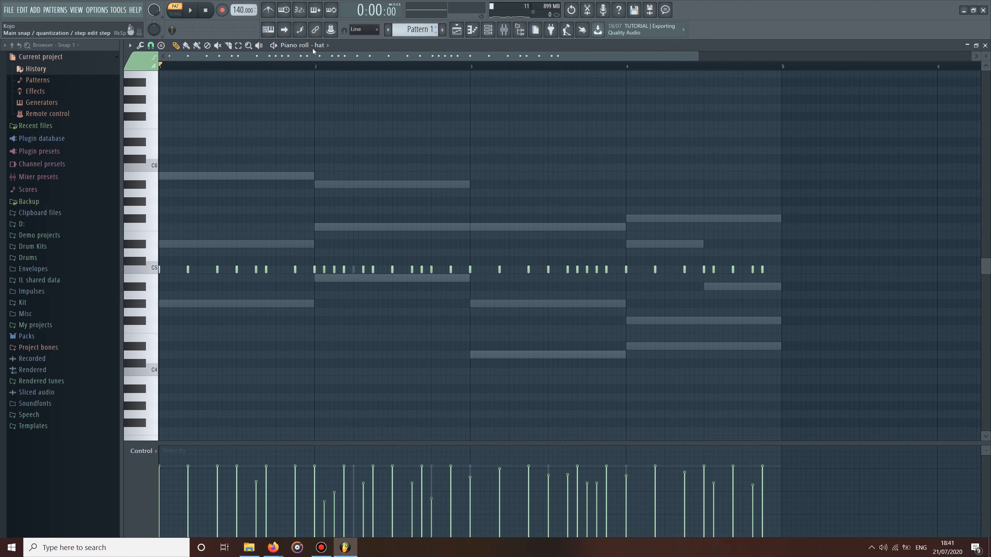
left_click_drag(819, 214, 159, 305)
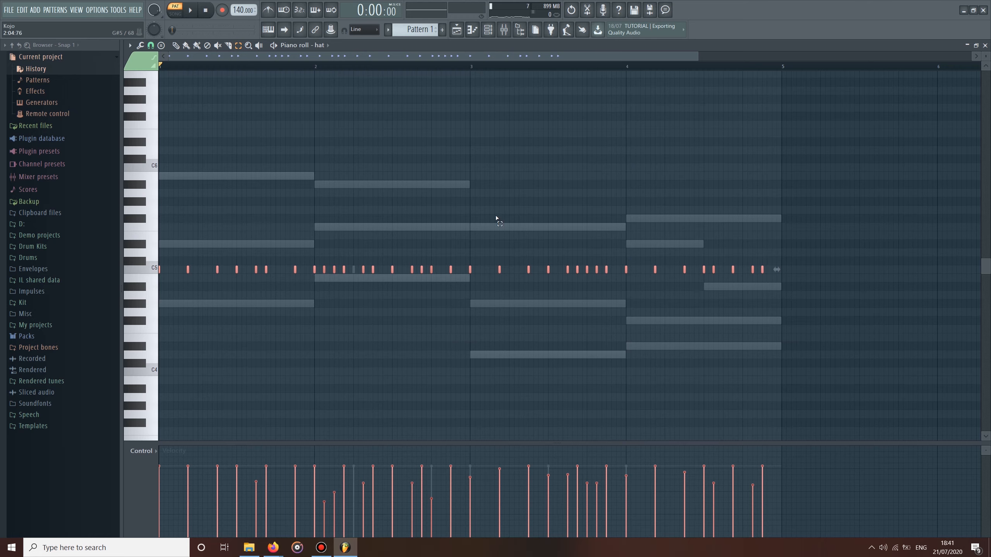
Step: Set the piano roll's snap to (none) for off-grid editing of the selected hat notes
left_click(152, 48)
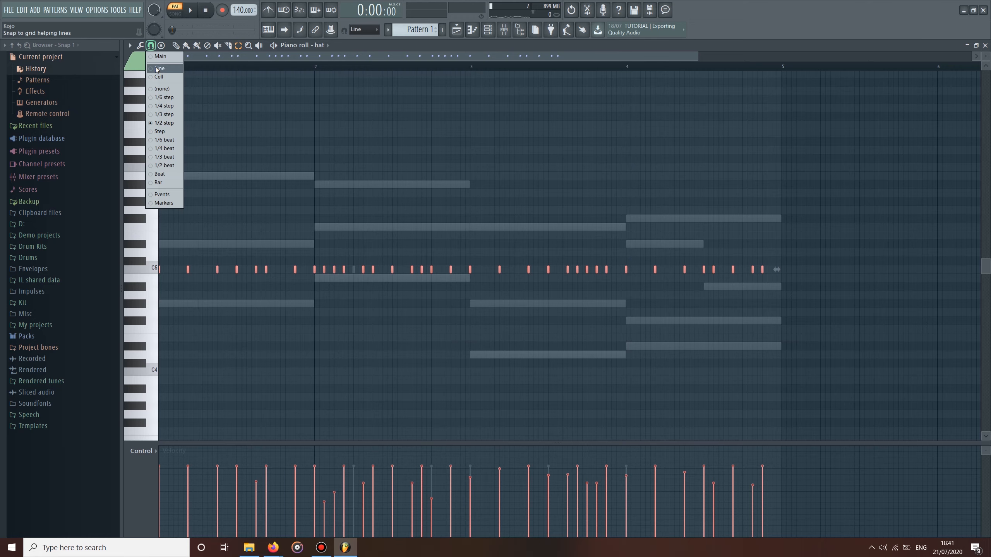
left_click(159, 92)
left_click_drag(698, 56, 189, 54)
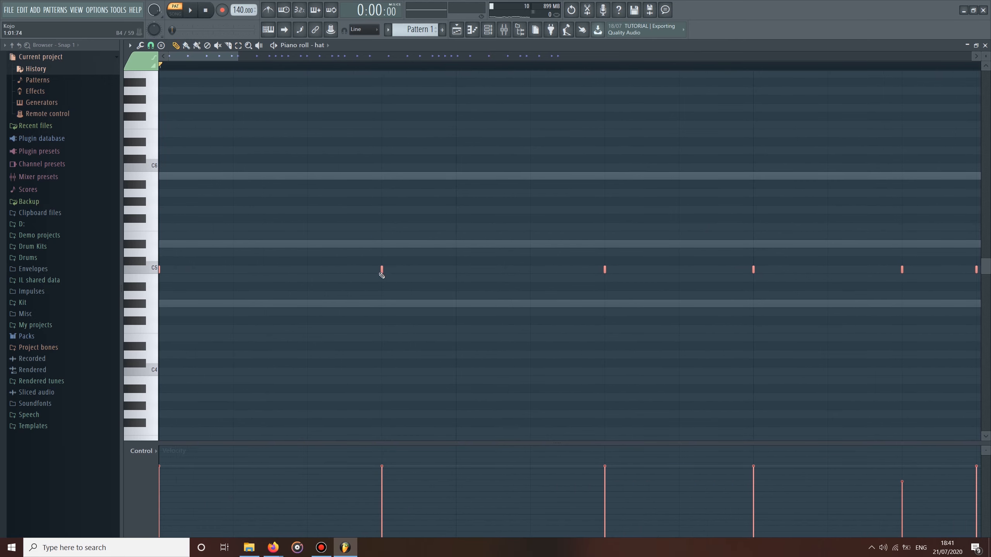
Step: Try shifting all the selected hat notes slightly later off the grid, undoing the first shift and making a smaller one
left_click_drag(381, 270, 391, 270)
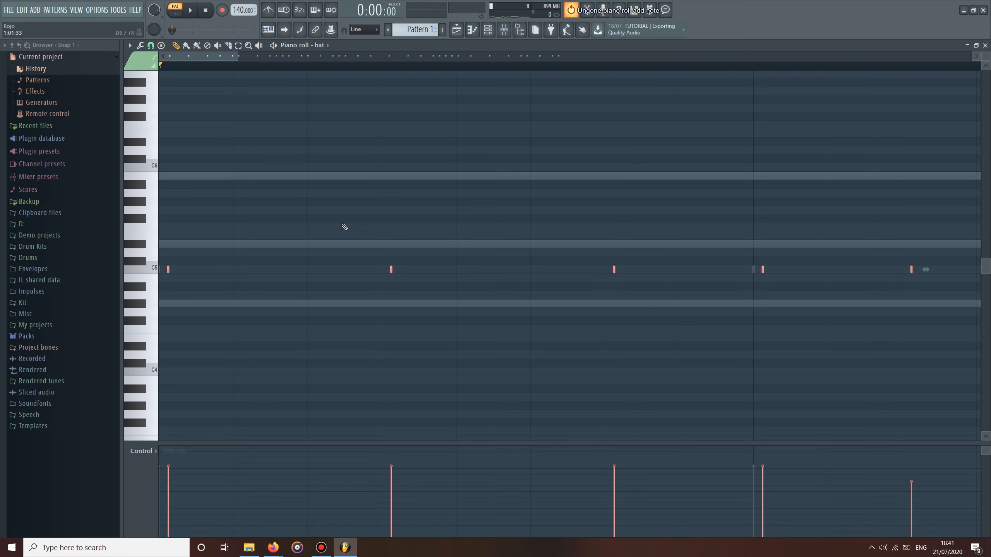
key("ctrl+z")
left_click_drag(389, 269, 393, 269)
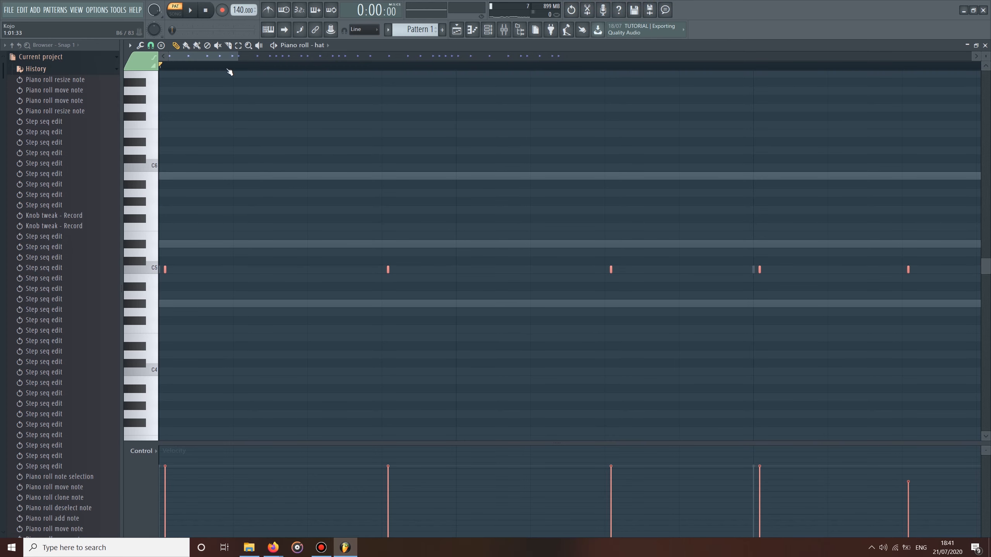
Step: Play the pattern while trying a very slight later offset of all the selected hat notes
left_click_drag(238, 56, 833, 194)
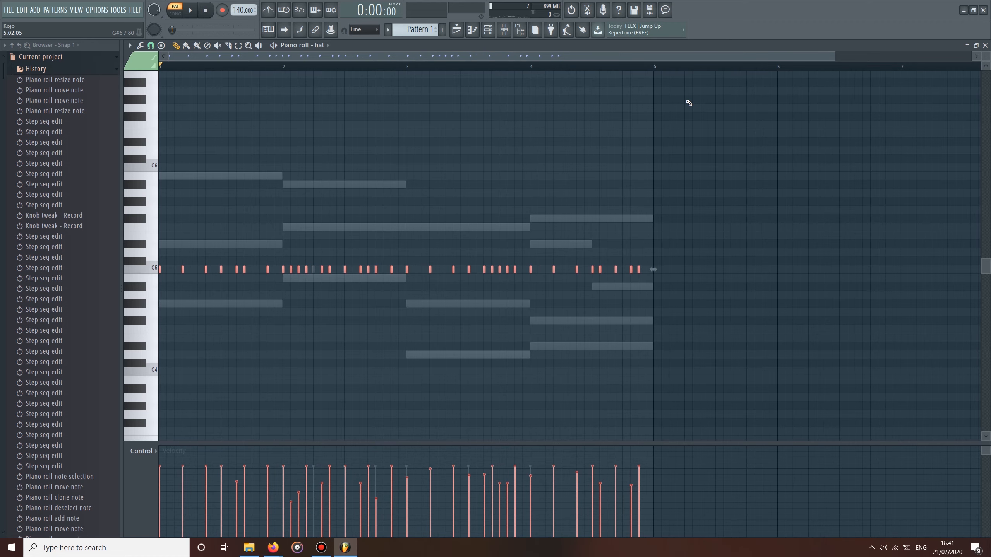
mouse_move(832, 55)
left_mouse_down()
mouse_move(495, 82)
mouse_move(776, 126)
left_mouse_up()
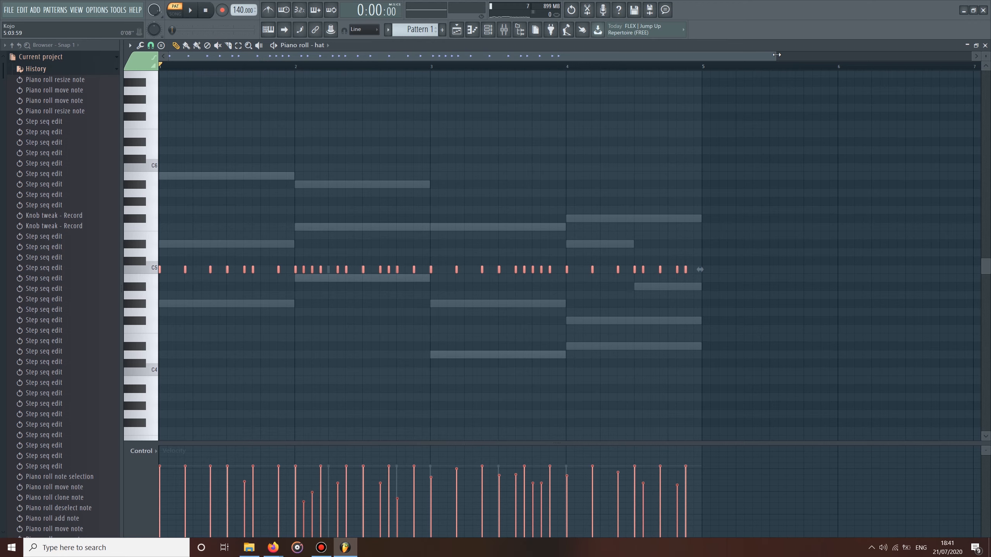
left_click_drag(776, 55, 971, 55)
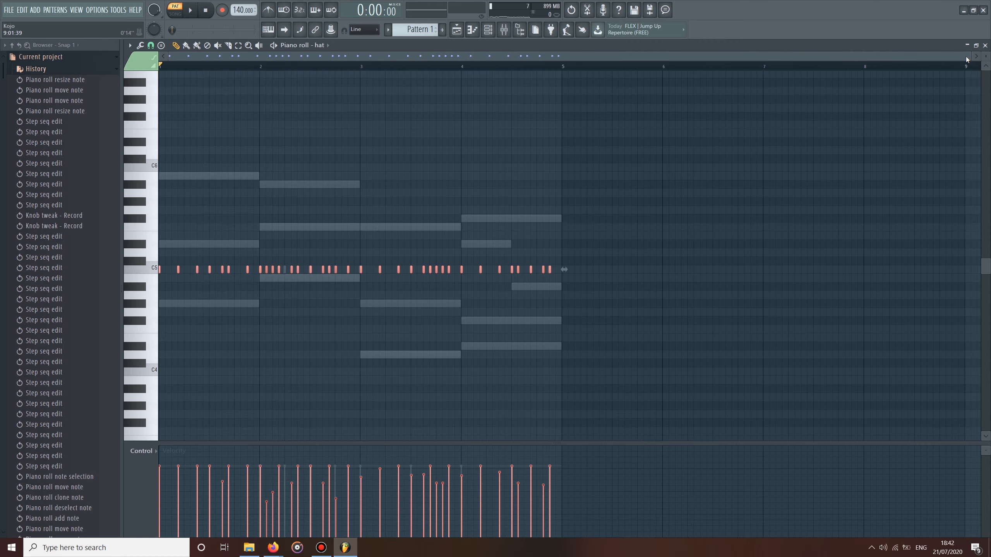
mouse_move(966, 56)
left_mouse_down()
mouse_move(646, 97)
mouse_move(952, 161)
left_mouse_up()
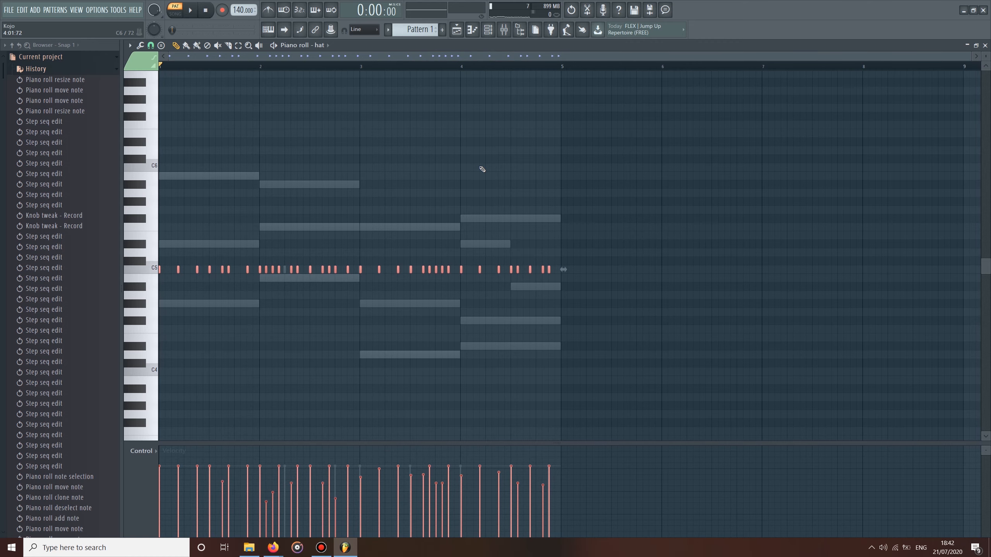
mouse_move(968, 55)
left_mouse_down()
mouse_move(696, 88)
mouse_move(847, 127)
mouse_move(601, 123)
mouse_move(951, 159)
left_mouse_up()
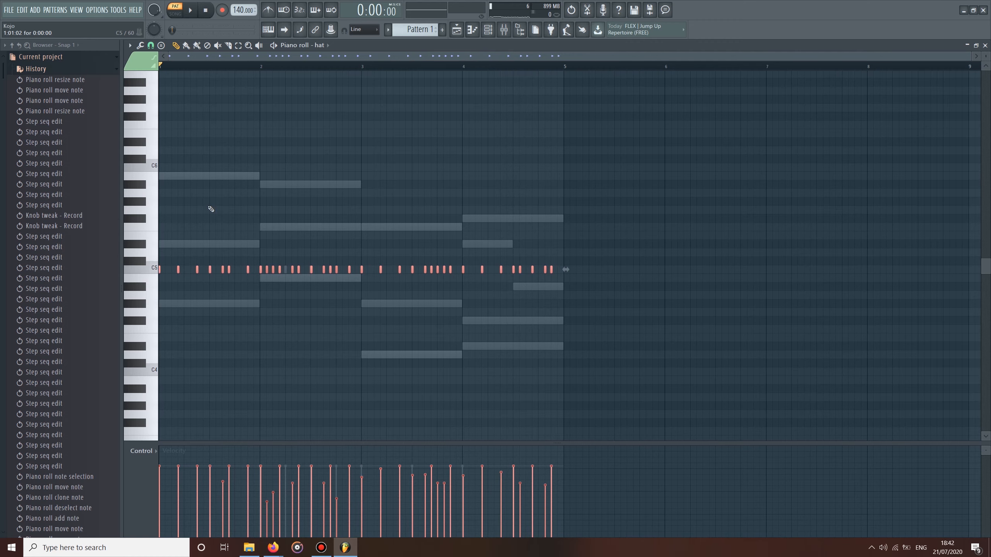
left_click_drag(971, 56, 938, 149)
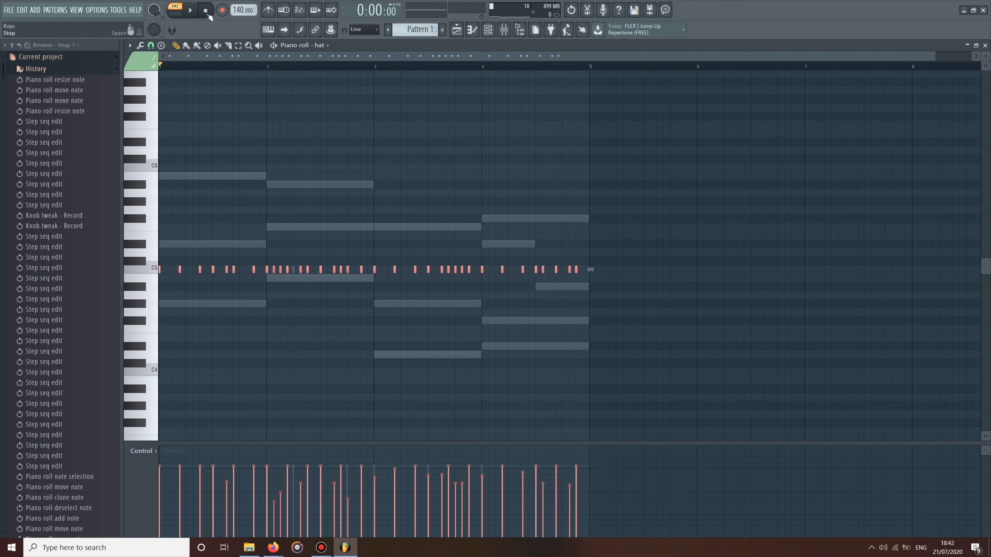
left_click(196, 15)
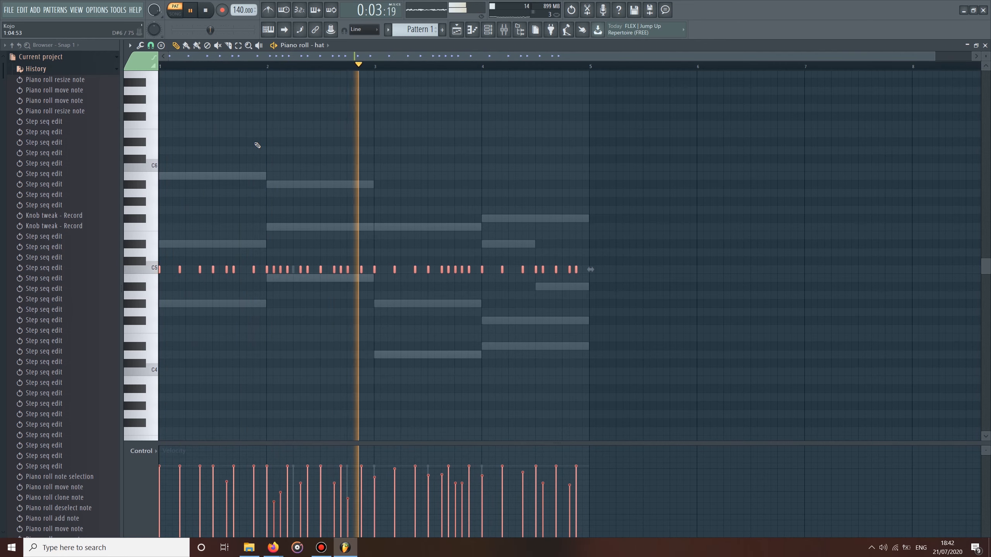
left_click_drag(934, 56, 165, 276)
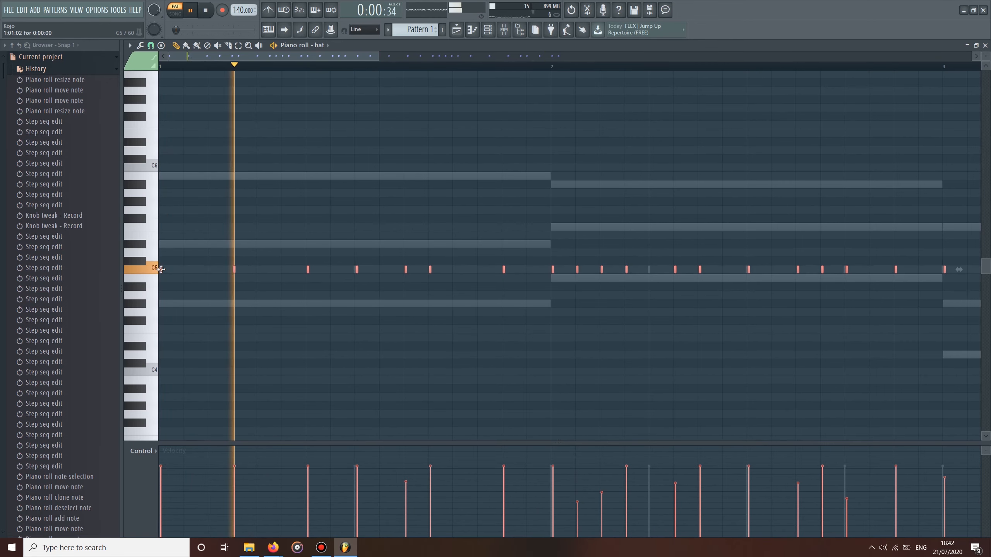
left_click(151, 45)
left_click(159, 68)
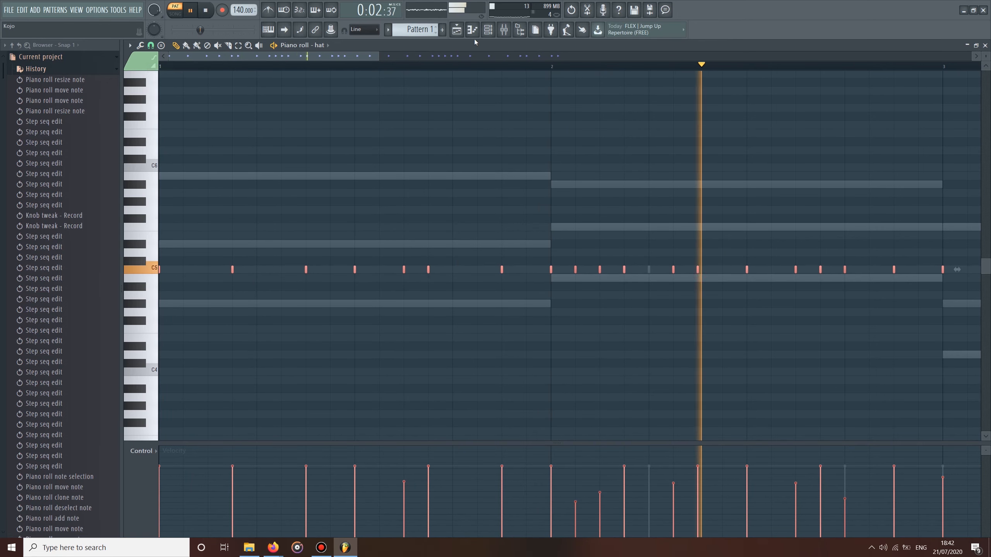
Step: Stop playback and open the 808 channel's piano roll from the channel rack, with all four bars in view
left_click(487, 30)
left_click(206, 11)
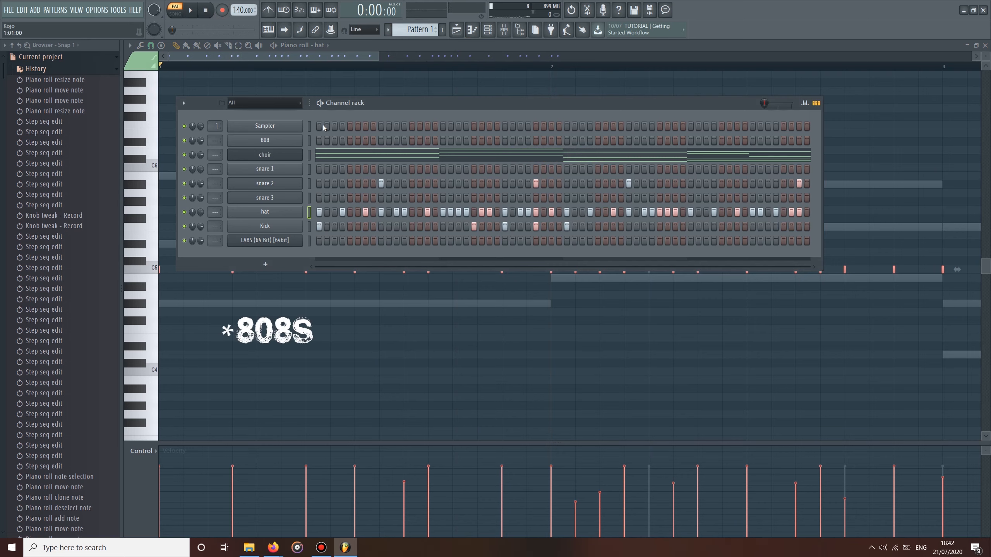
right_click(301, 140)
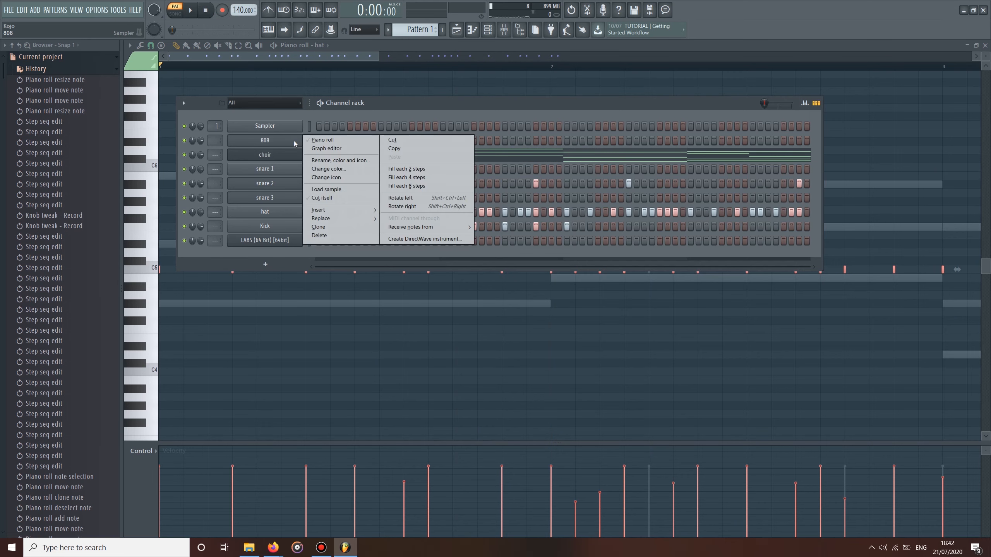
left_click(324, 140)
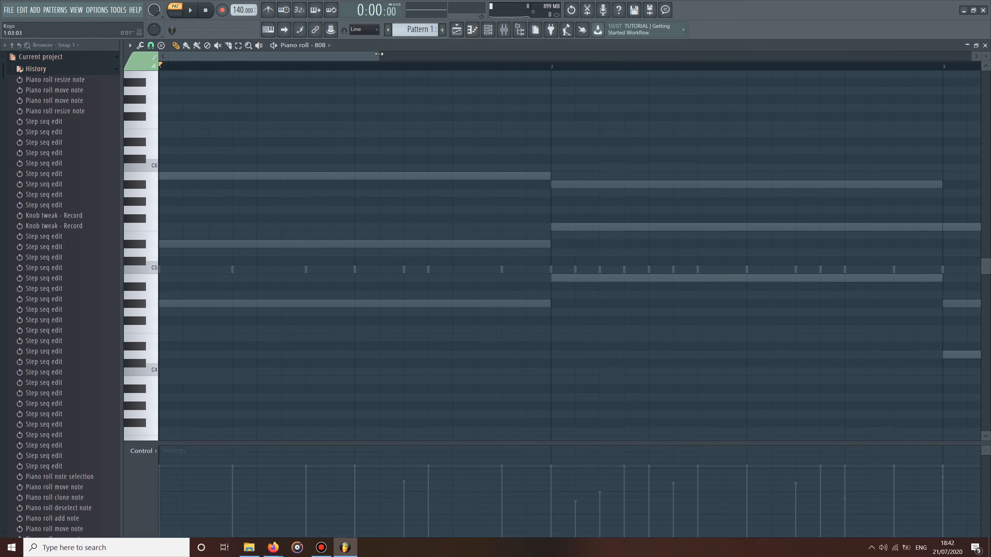
left_click_drag(378, 55, 971, 56)
left_click(106, 58)
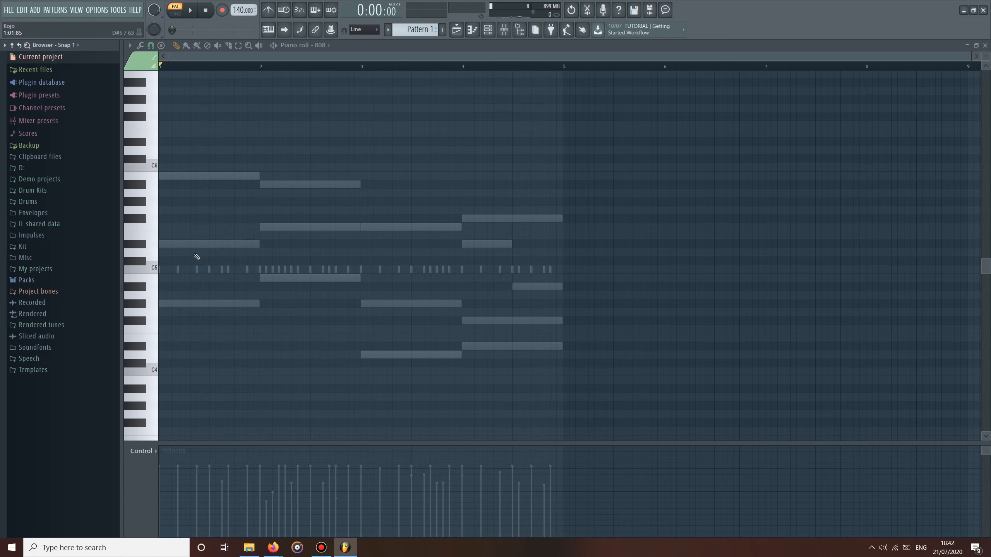
Step: Audition the 808 at several low, middle and high pitches on the piano roll keyboard
scroll(182, 208, "up", 5)
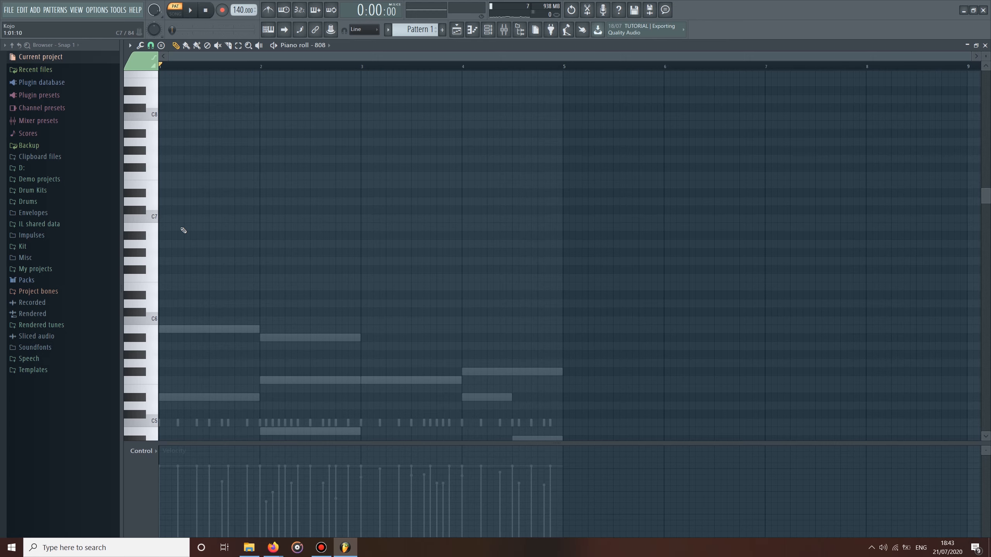
scroll(184, 230, "down", 6)
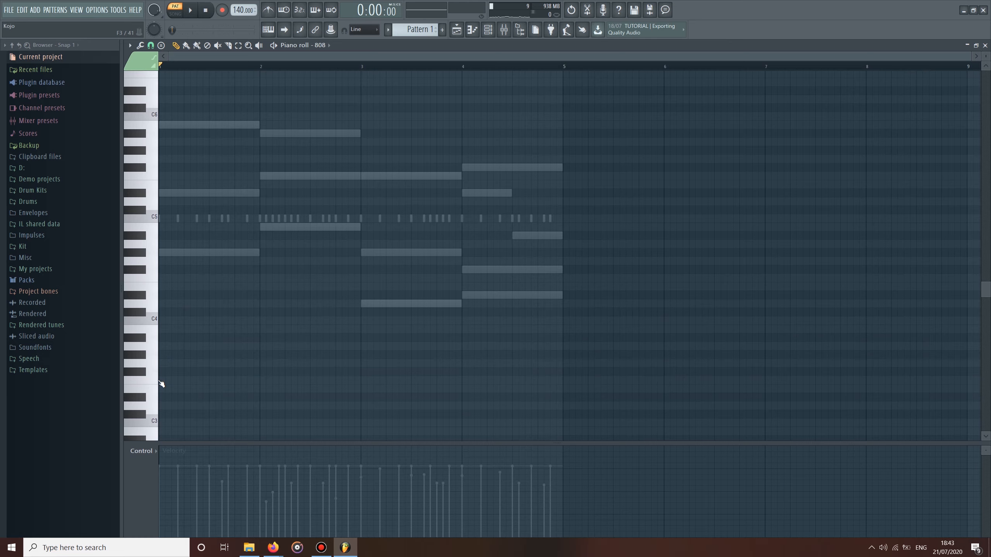
left_click(156, 365)
left_click(148, 351)
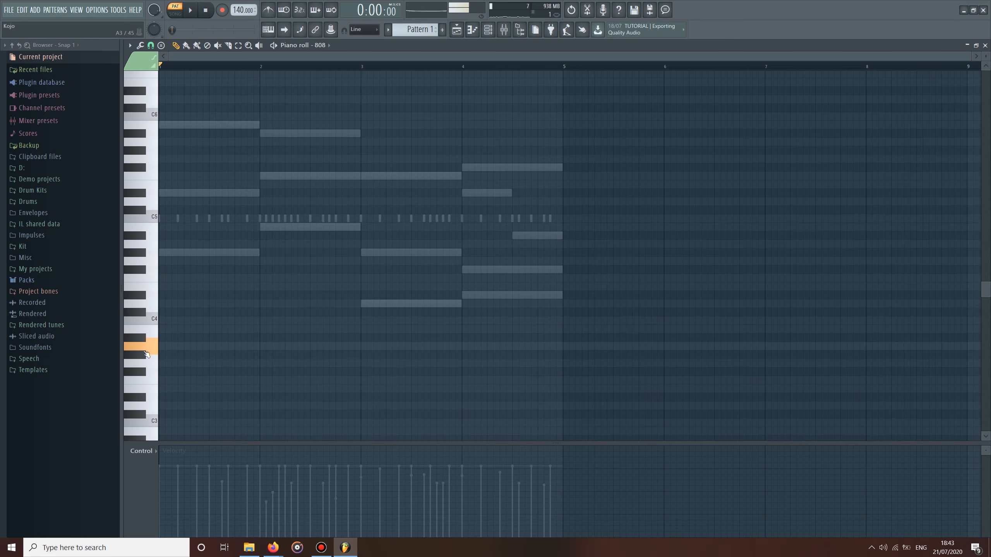
scroll(159, 316, "up", 2)
left_click_drag(146, 332, 151, 314)
scroll(151, 312, "up", 3)
left_click(151, 121)
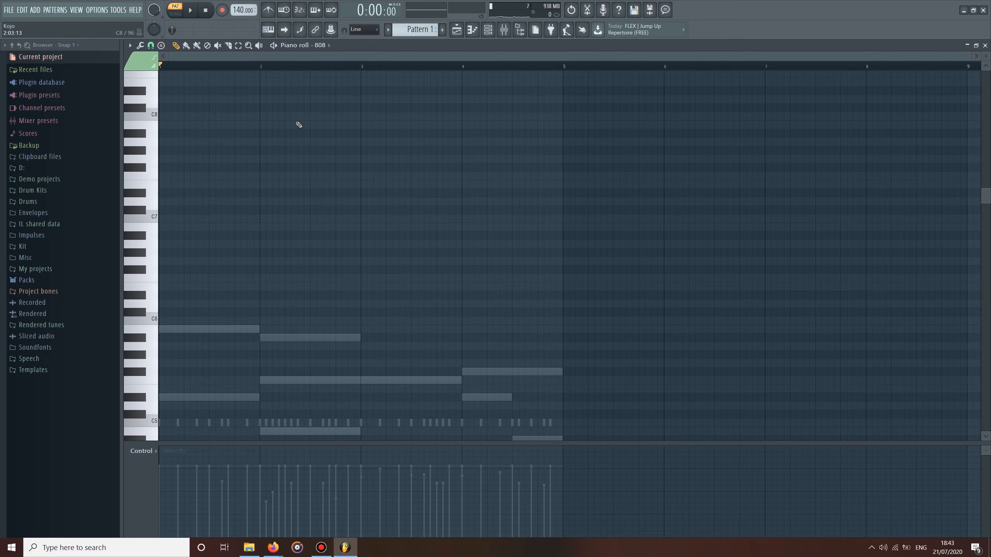
Step: Compare the 808's octaves against the ghost melody notes and audition C7
scroll(266, 222, "down", 2)
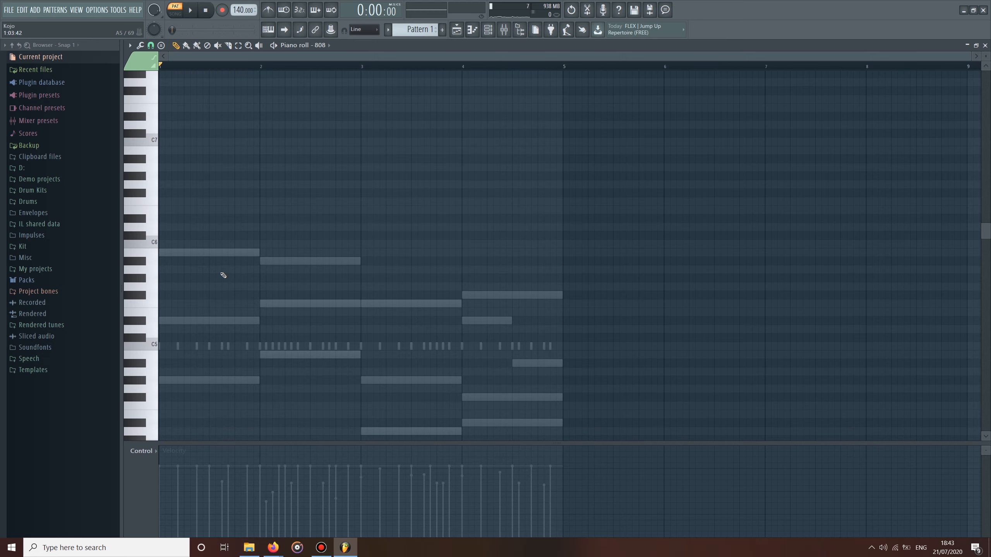
scroll(253, 286, "down", 2)
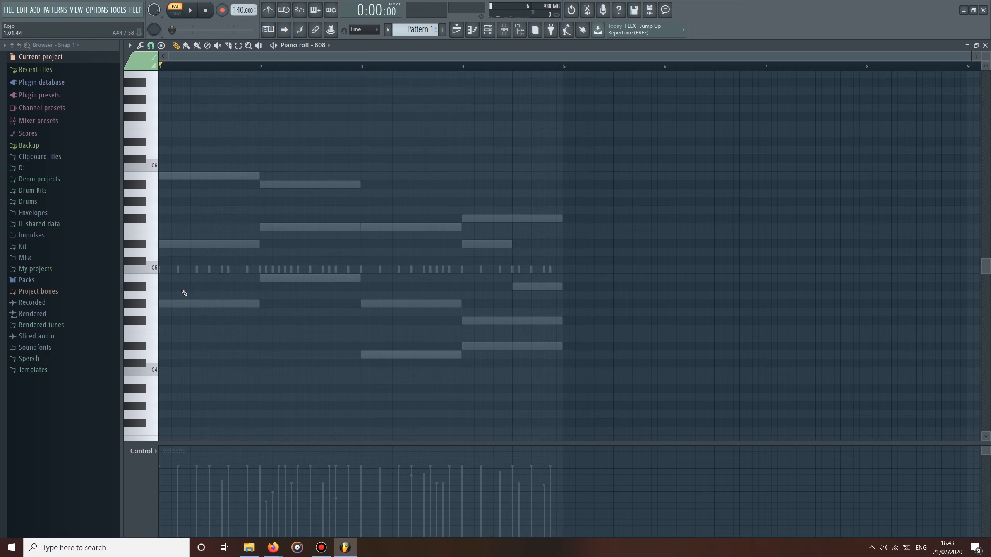
scroll(157, 346, "down", 1)
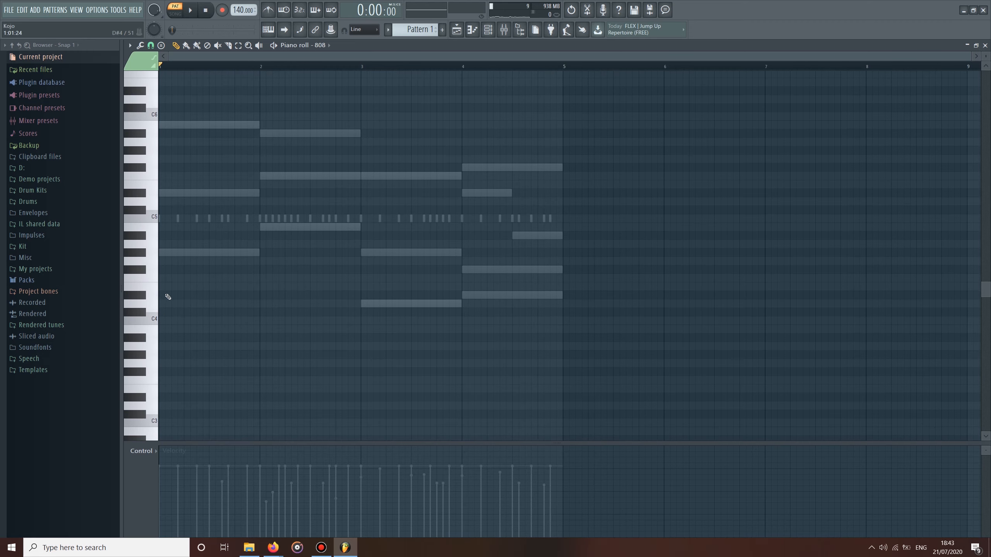
scroll(164, 327, "up", 4)
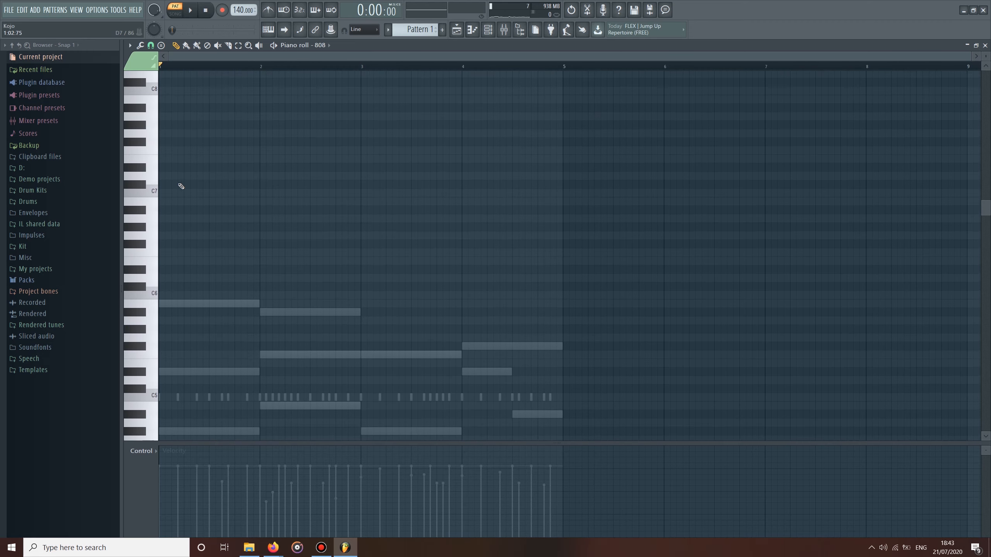
scroll(167, 184, "up", 1)
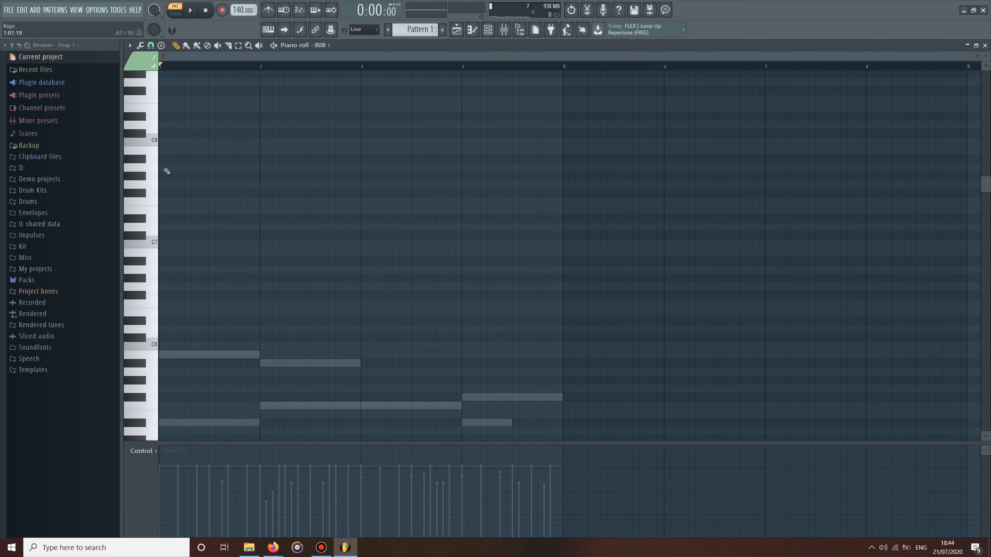
scroll(174, 208, "up", 1)
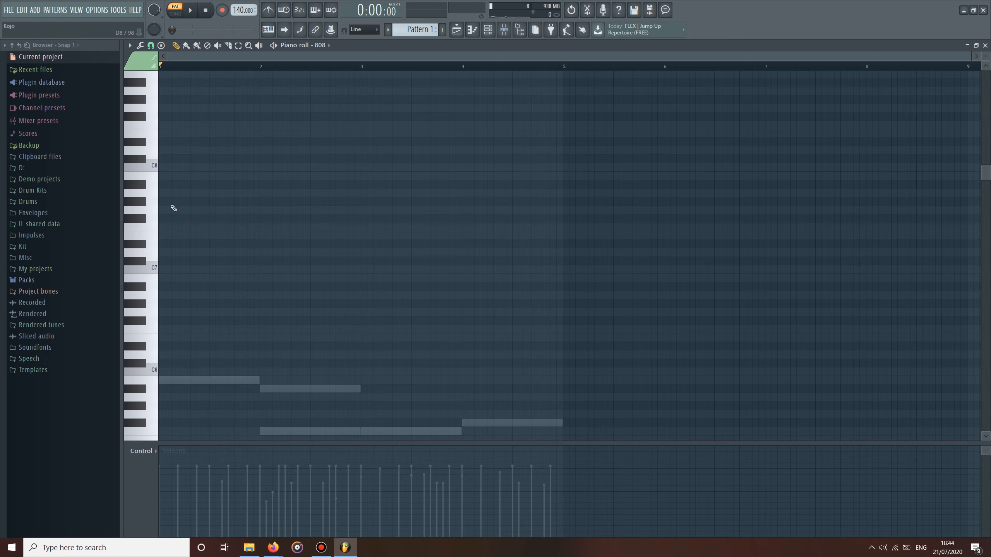
left_click(153, 269)
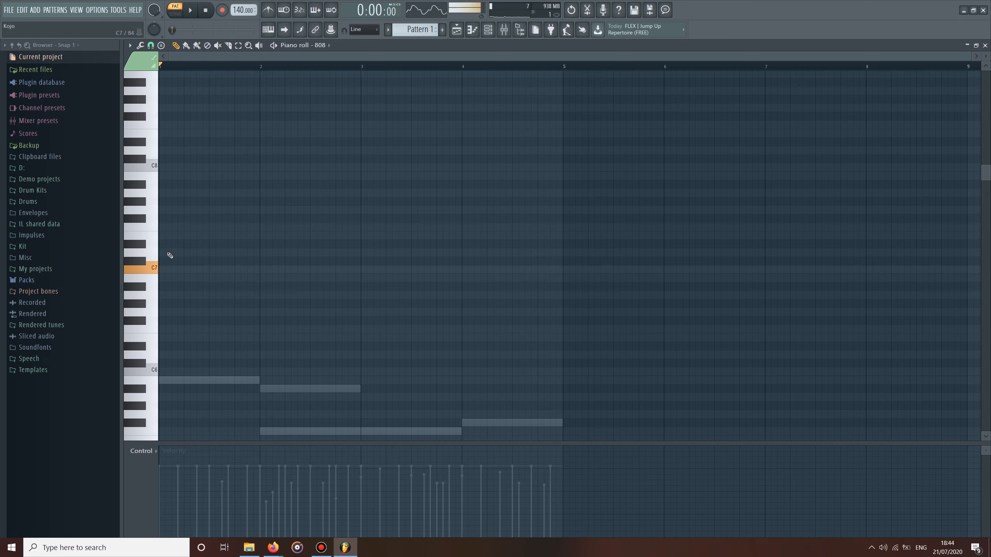
Step: Play the pattern with the 808 line and raise the bar 4 note from C6 to F#6
left_click(190, 11)
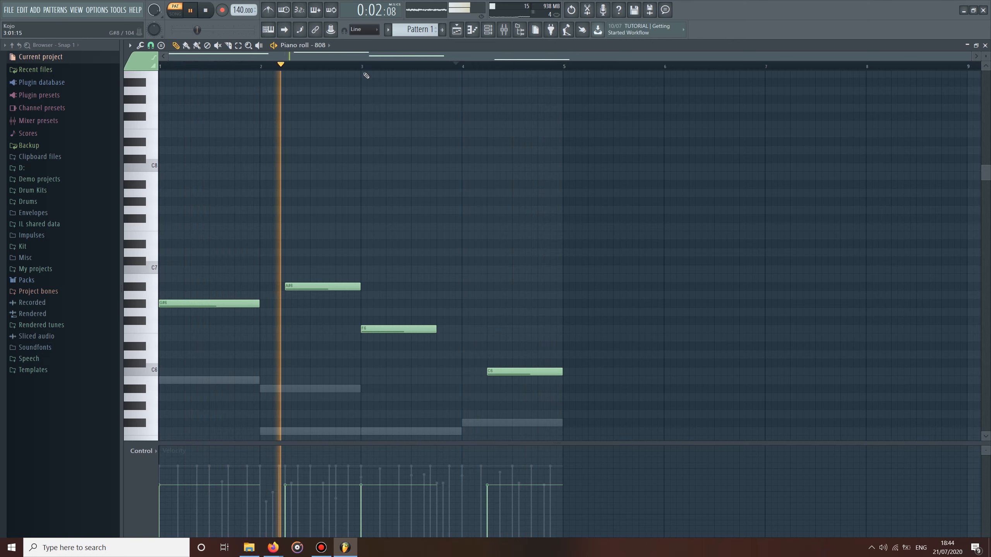
left_click(374, 66)
left_click_drag(536, 373, 507, 321)
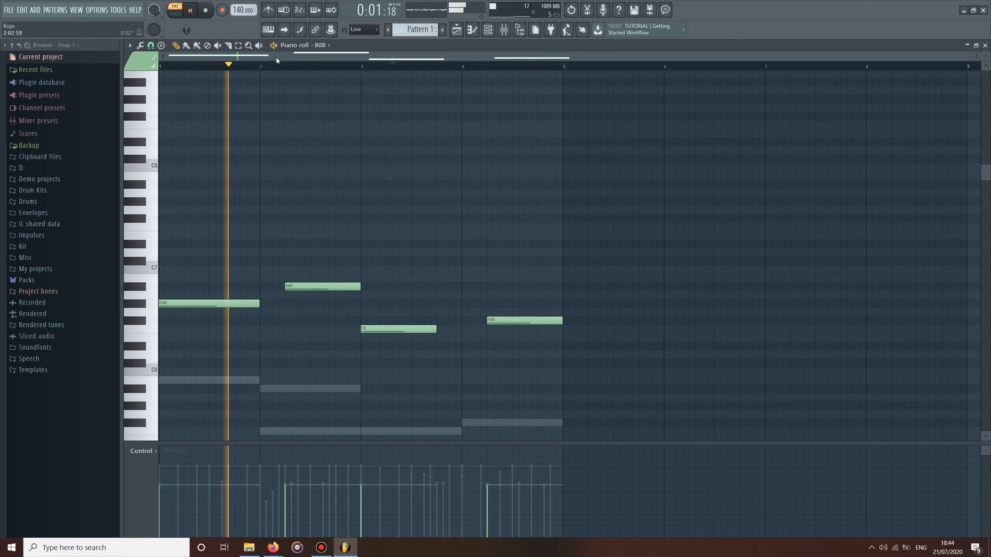
Step: Stop playback, select all the 808 notes and transpose them down two octaves
left_click(205, 10)
key("e")
left_click_drag(598, 216, 182, 421)
key("ctrl+Down")
key("ctrl+Down")
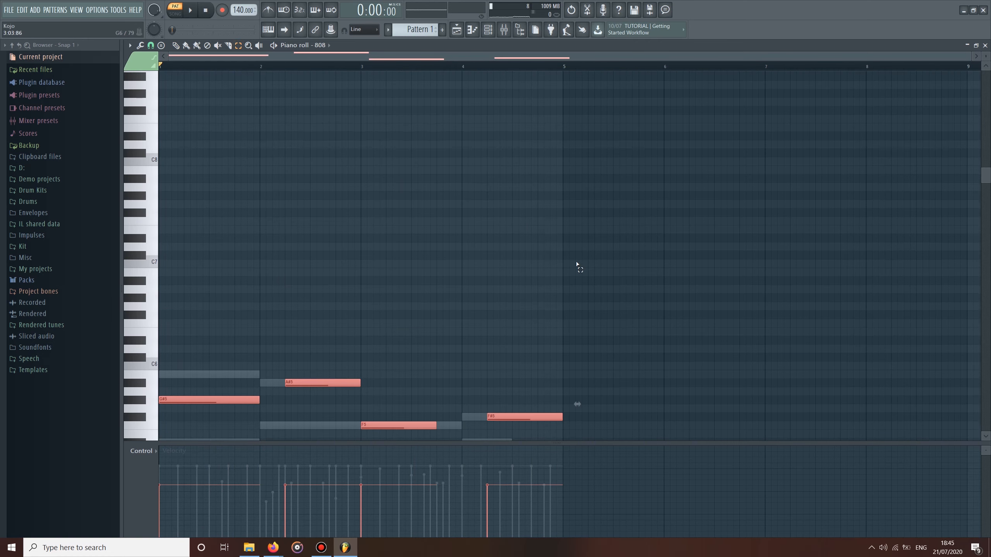
Step: Audition the lowered 808 line, transpose it up one octave, deselect the notes and switch to the Draw tool
scroll(457, 212, "down", 3)
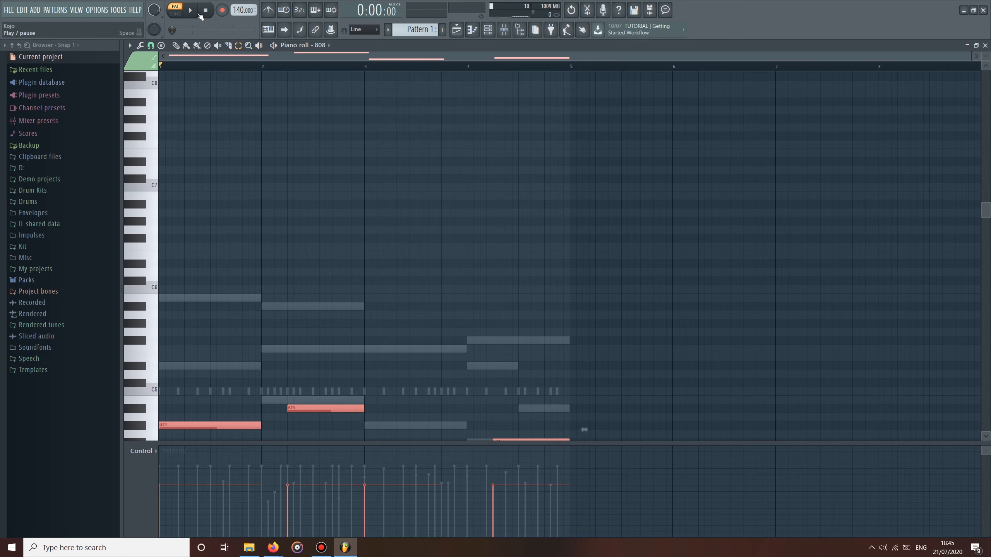
key("space")
key("ctrl+Up")
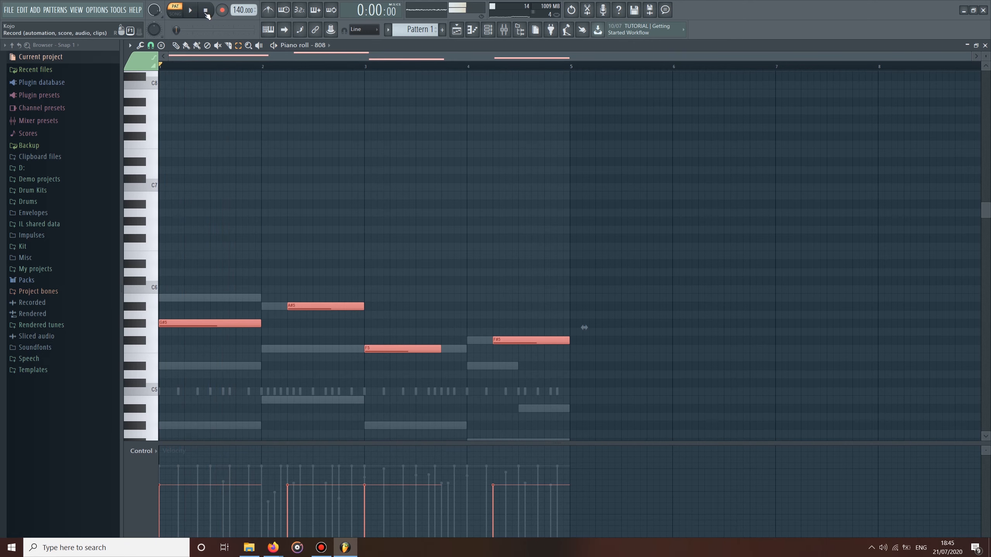
key("space")
left_click(261, 337)
left_click(176, 45)
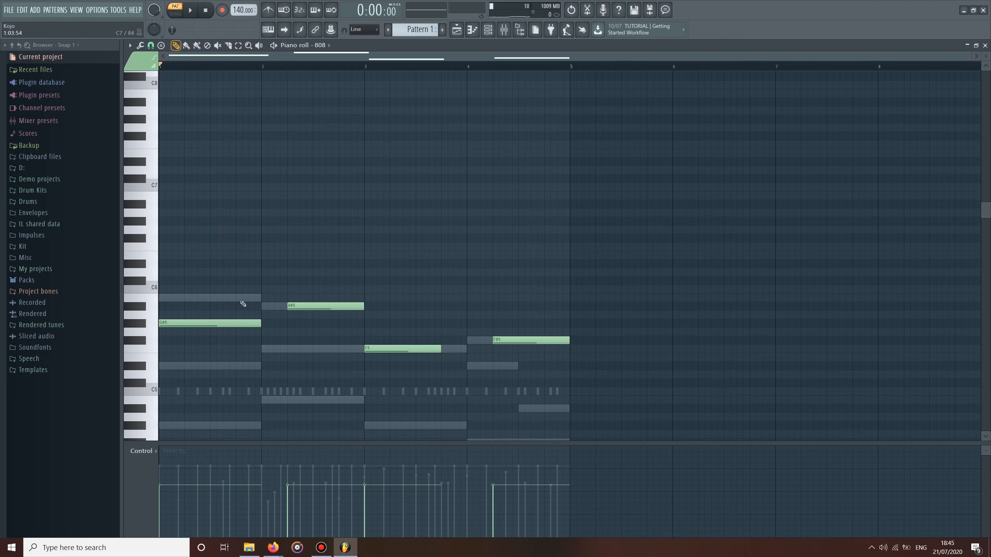
Step: Shorten the first G#5 note by one beat and add a one-beat G#5 note filling the end of bar 1
left_click_drag(256, 320, 236, 326)
left_click(238, 323)
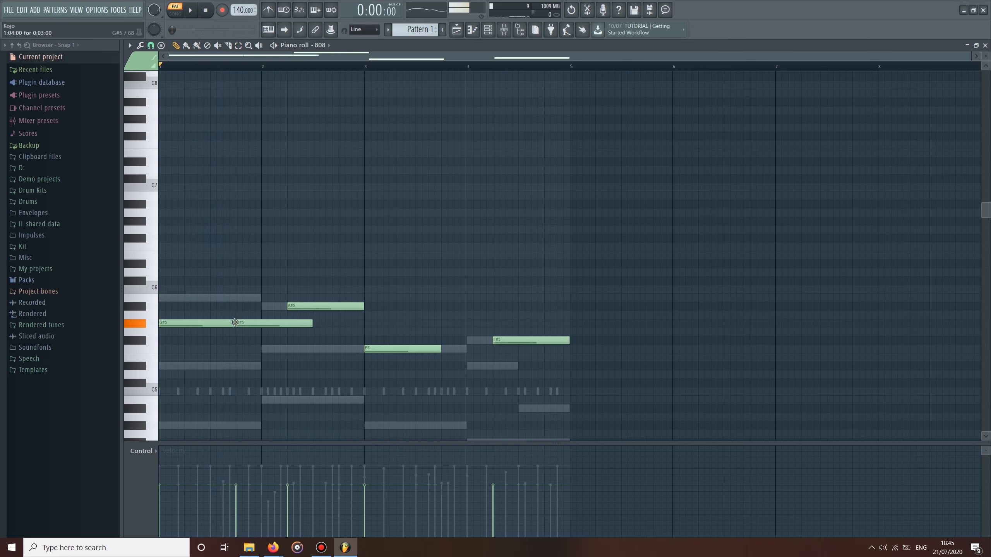
left_click_drag(310, 327, 260, 327)
Step: Add two half-beat A6 notes above the last beat of bar 1 in the 808 line and start playback
left_click_drag(234, 256, 232, 287)
right_click(245, 282)
mouse_move(236, 171)
left_mouse_down()
mouse_move(238, 204)
mouse_move(254, 217)
mouse_move(244, 213)
left_mouse_up()
right_click(252, 213)
left_click(250, 215)
key("space")
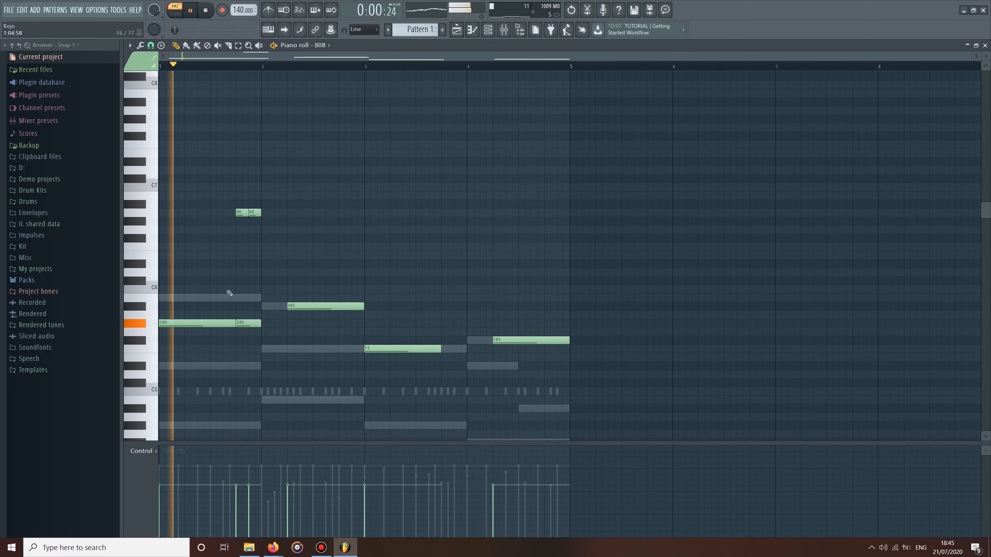
Step: Move the two A6 notes and the one-beat G#5 note to the start of bar 2, and halve the first A6 note's length
left_click_drag(258, 213, 284, 213)
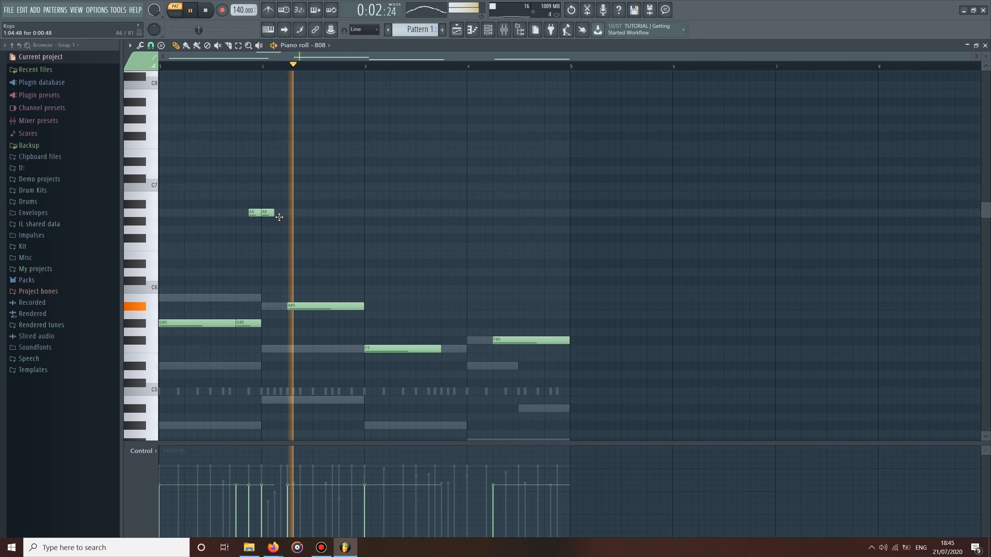
left_click_drag(249, 323, 275, 324)
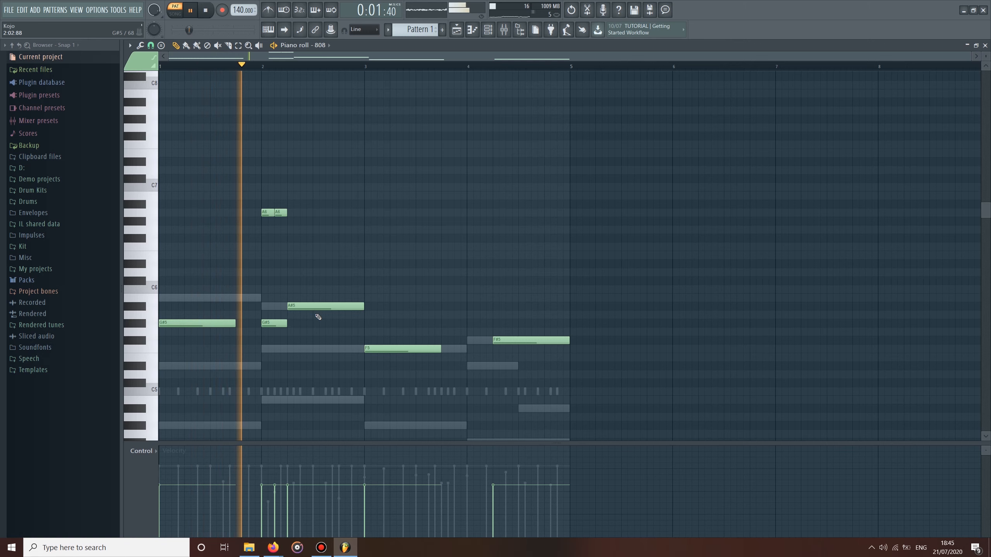
left_click_drag(274, 213, 267, 213)
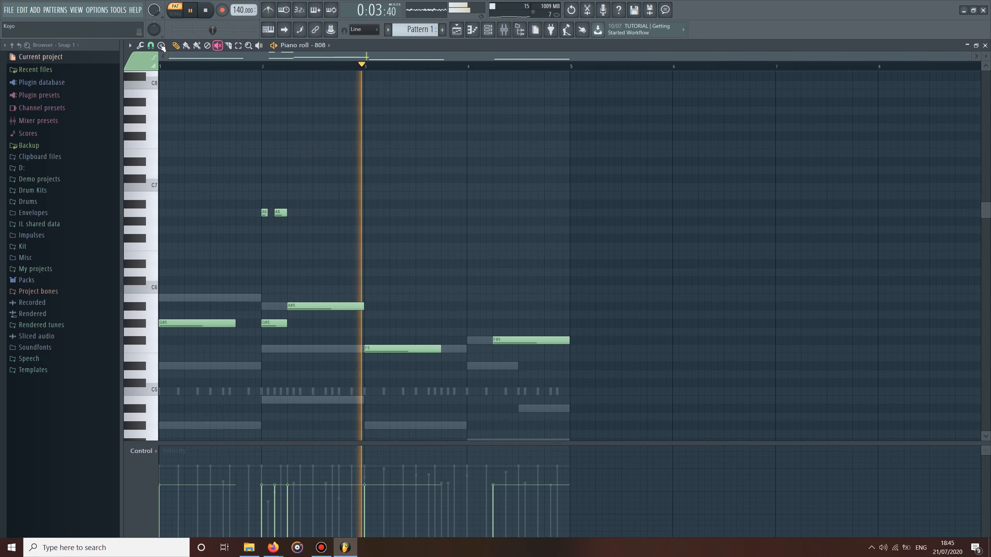
left_click(150, 45)
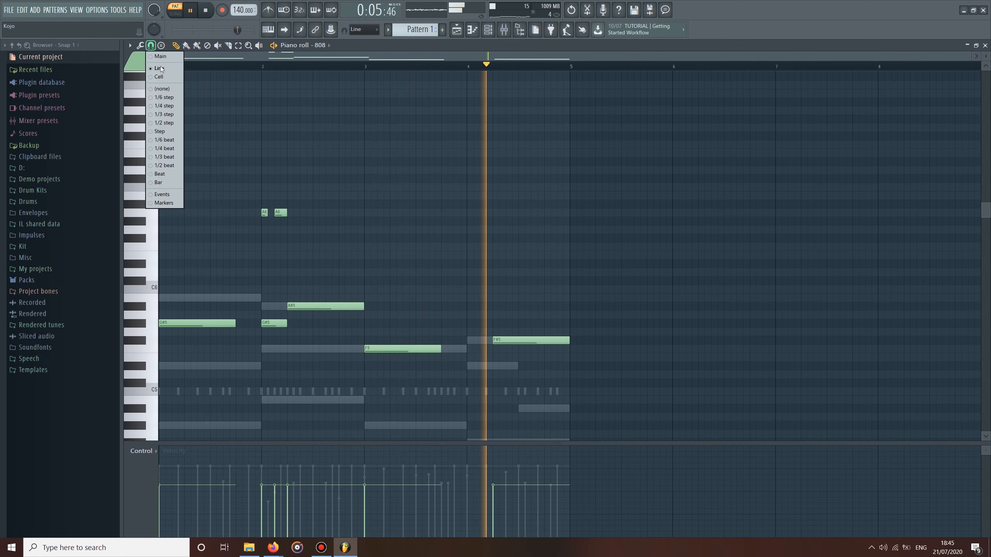
double_click(264, 212)
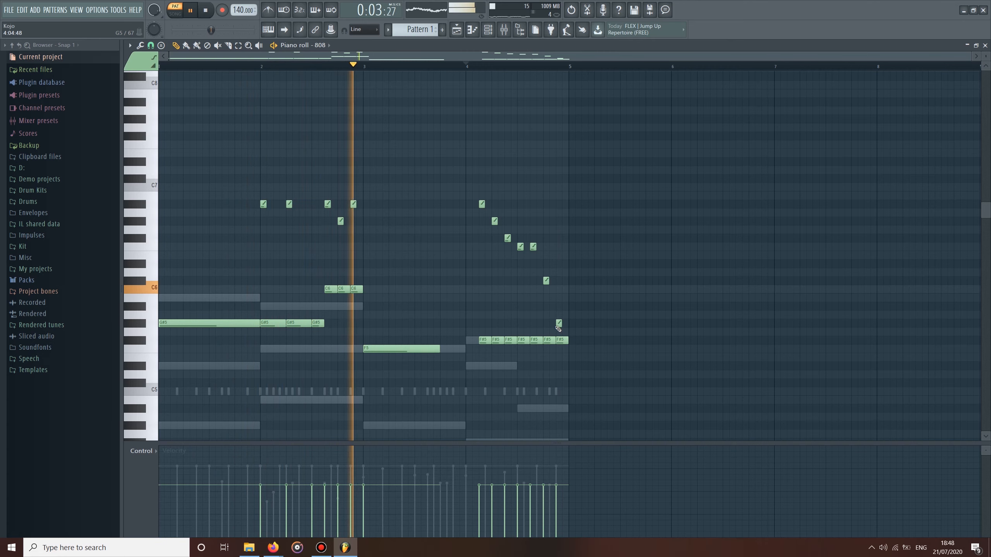
Step: Replace the slide note at the end of bar 4, lowering the last 808 note to C#5 and putting its slide note on F#5
left_click_drag(558, 326, 559, 343)
right_click(558, 342)
right_click(559, 332)
right_click(558, 323)
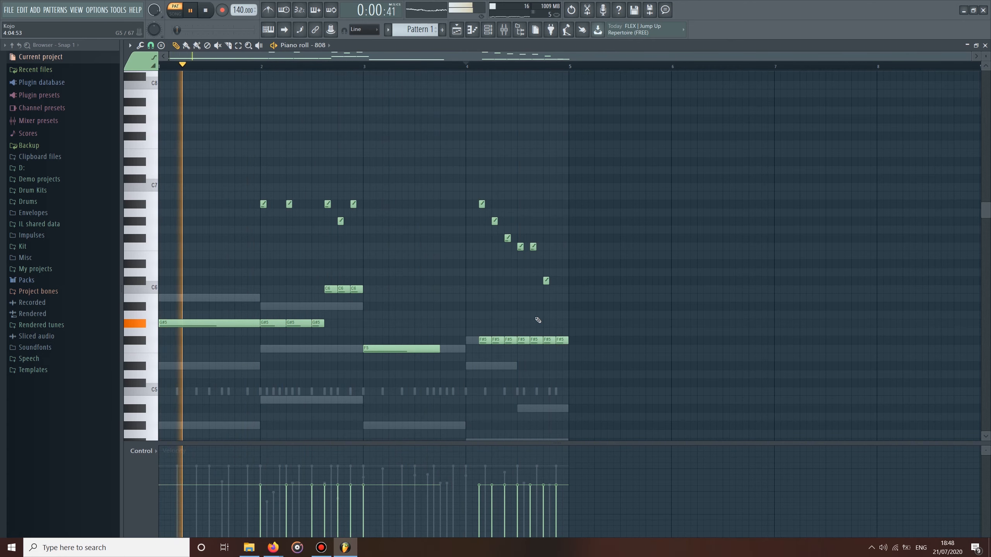
left_click_drag(561, 340, 558, 299)
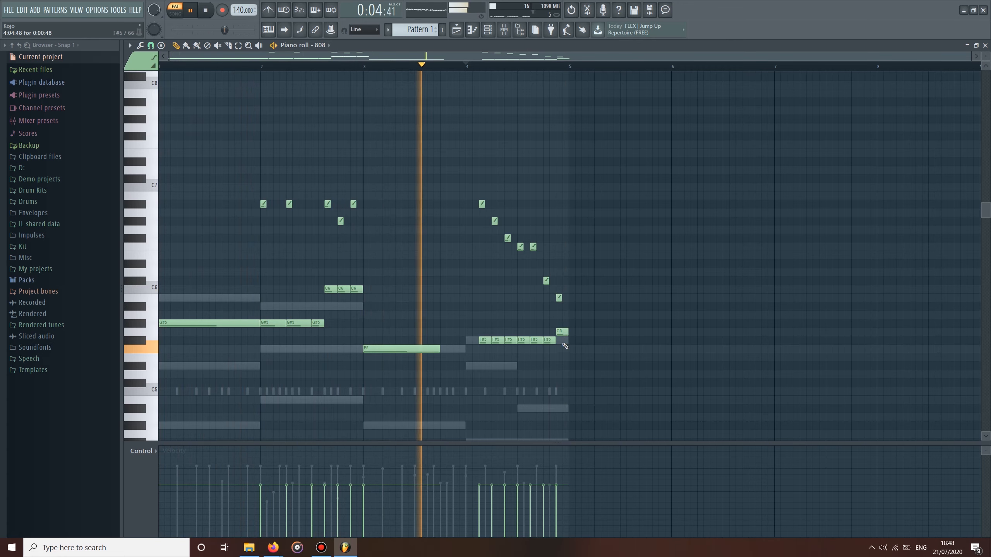
left_click_drag(560, 334, 560, 344)
left_click_drag(558, 299, 558, 325)
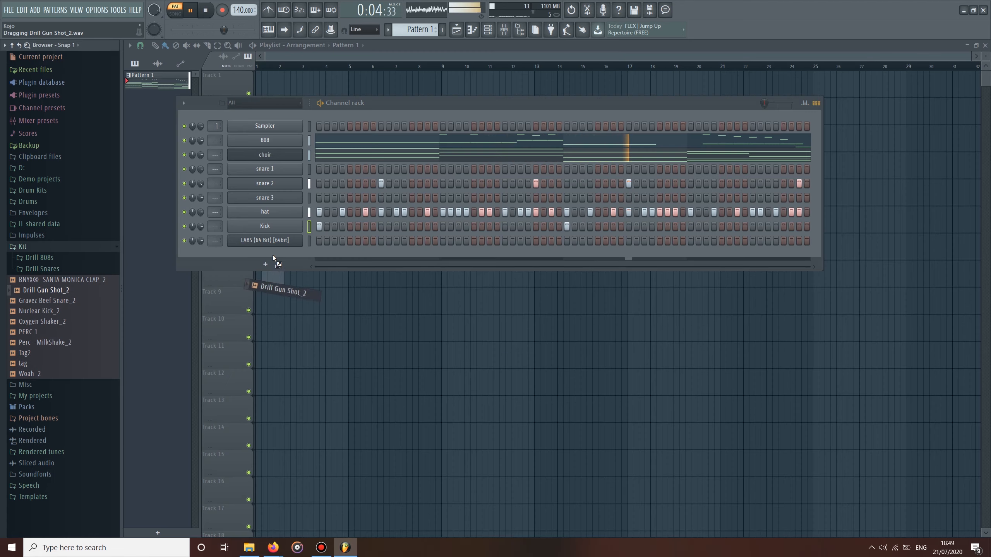
Step: Add the Drill Gun Shot_2 sample as a new channel, stop playback and open the 808 piano roll
left_click_drag(251, 279, 249, 282)
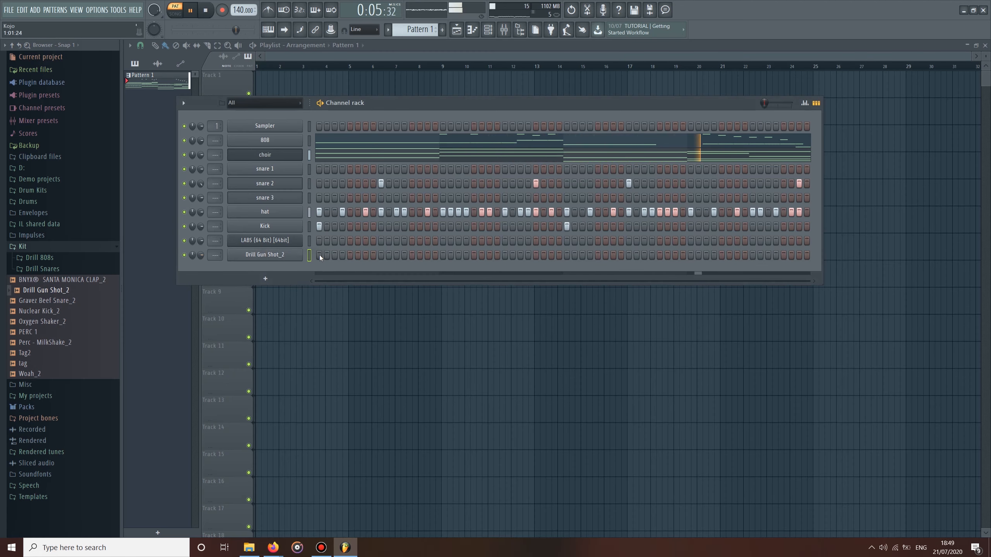
key("space")
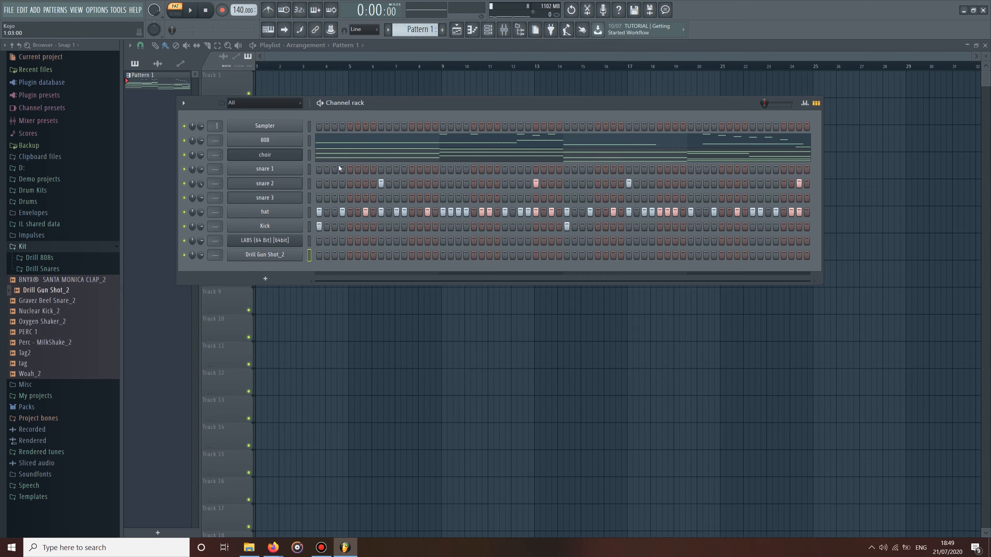
left_click(367, 147)
scroll(635, 236, "up", 3)
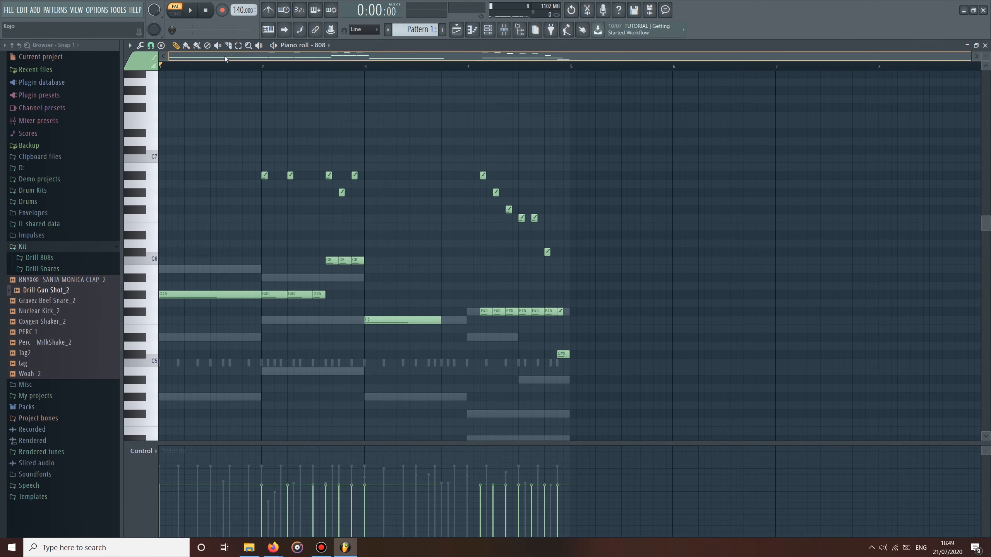
Step: Switch to the Select tool and audition the 808 line from the start of the pattern
left_click(239, 45)
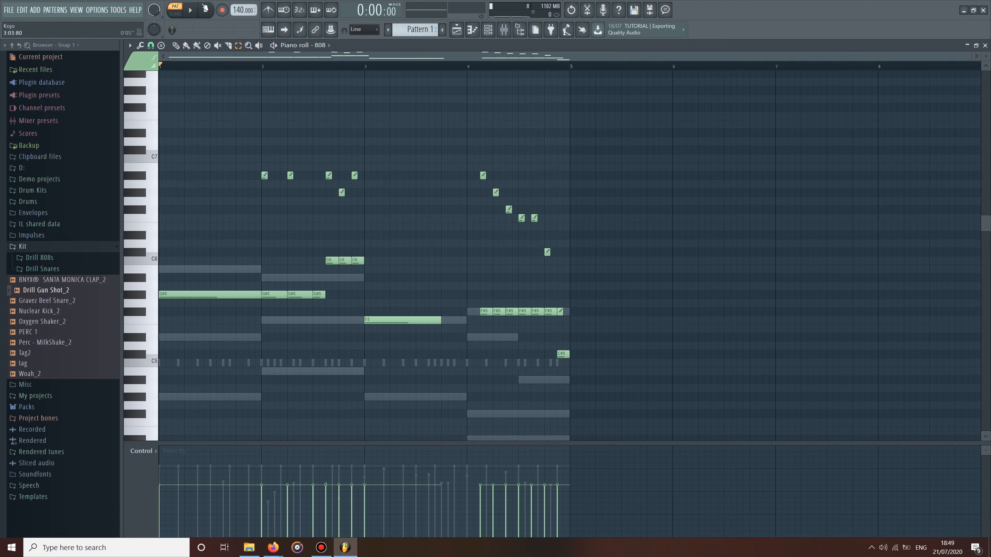
left_click(198, 13)
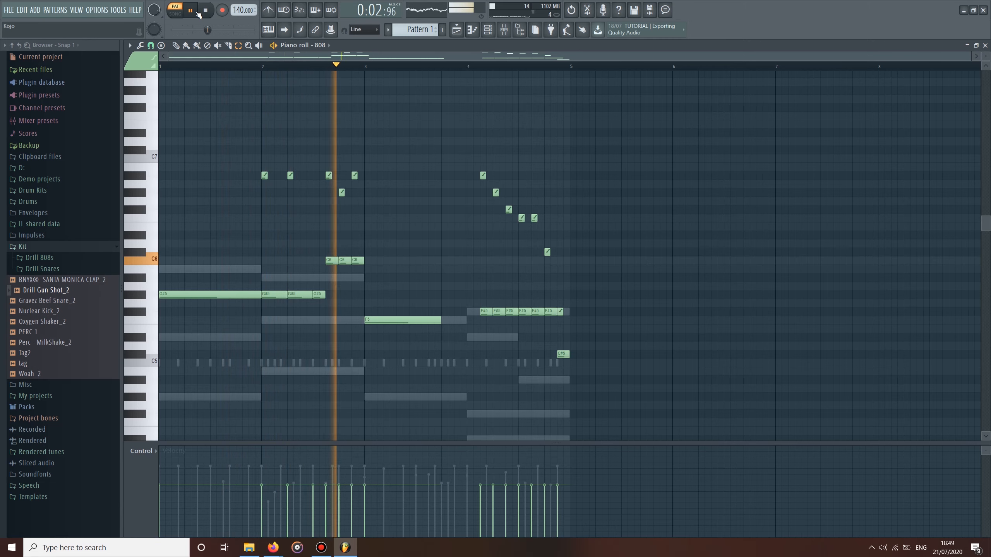
left_click(203, 12)
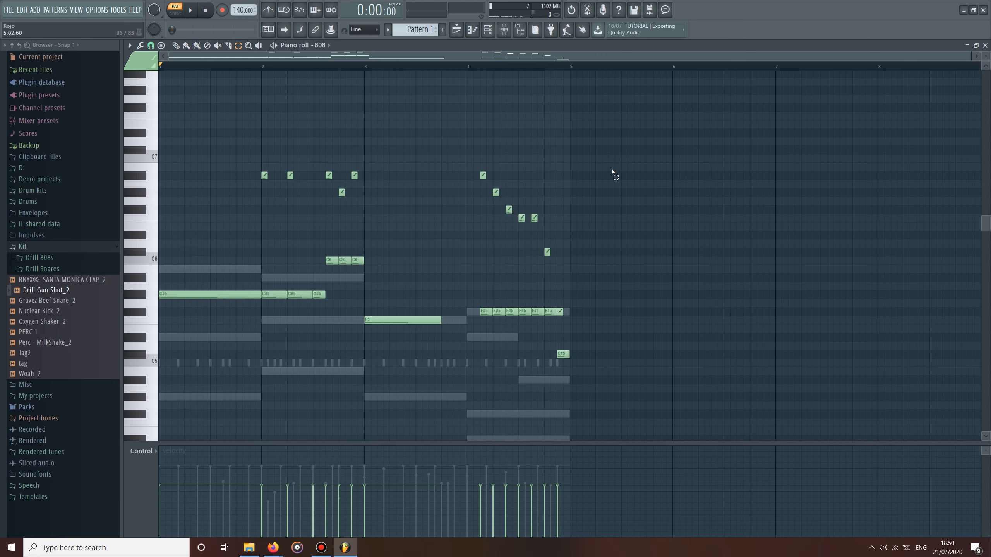
Step: Keep the snap on Line and select all the slide notes in bars 2 and 4, including the final F#5 slide note
left_click_drag(251, 146, 612, 253)
left_click_drag(231, 150, 582, 261)
left_click(150, 45)
left_click(166, 68)
left_click(238, 45)
left_click(151, 45)
left_click(160, 69)
left_click(238, 45)
left_click_drag(618, 146, 136, 257)
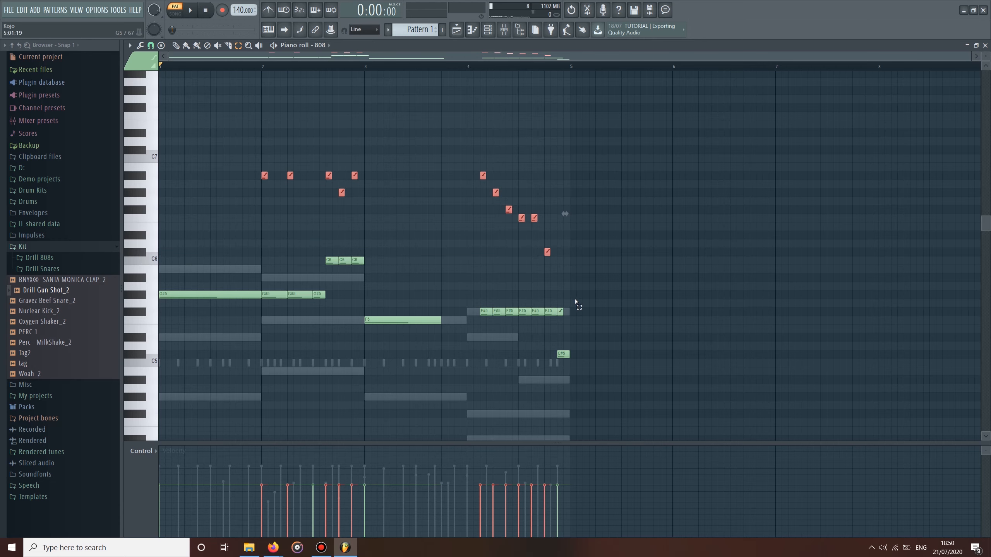
left_click_drag(563, 307, 561, 317)
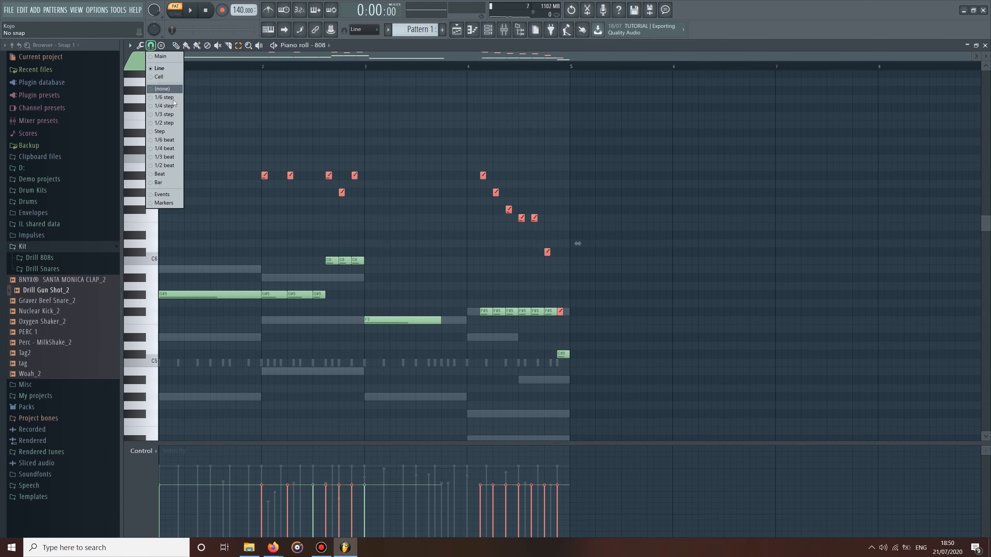
Step: Set the piano roll snap to 1/4 step and shift the selected slide notes half a step later
left_click(167, 108)
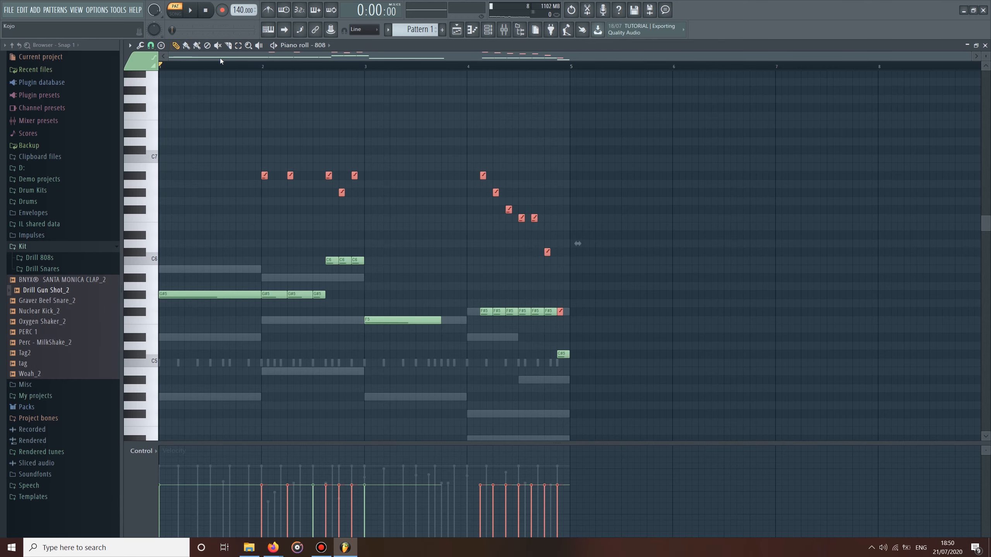
scroll(271, 73, "up", 8)
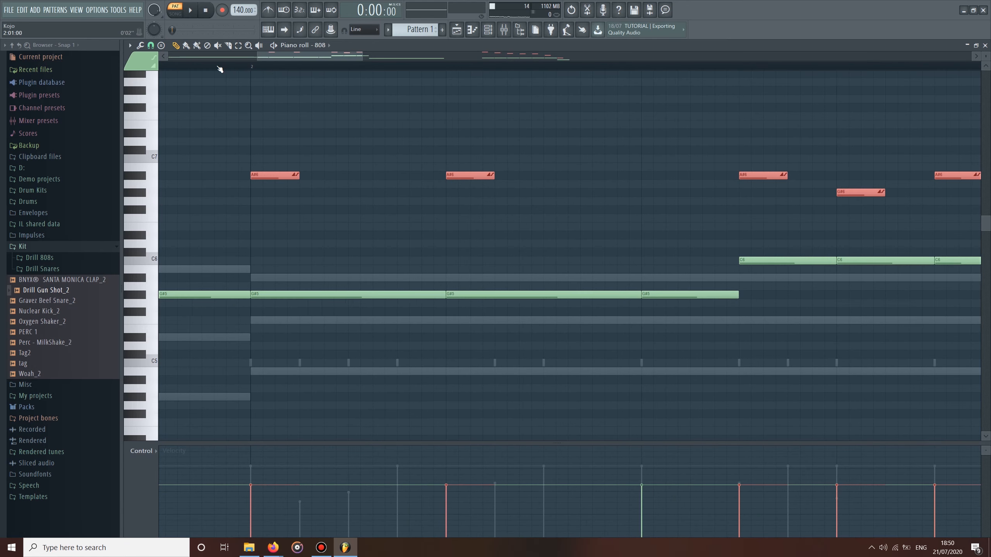
left_click_drag(280, 59, 264, 60)
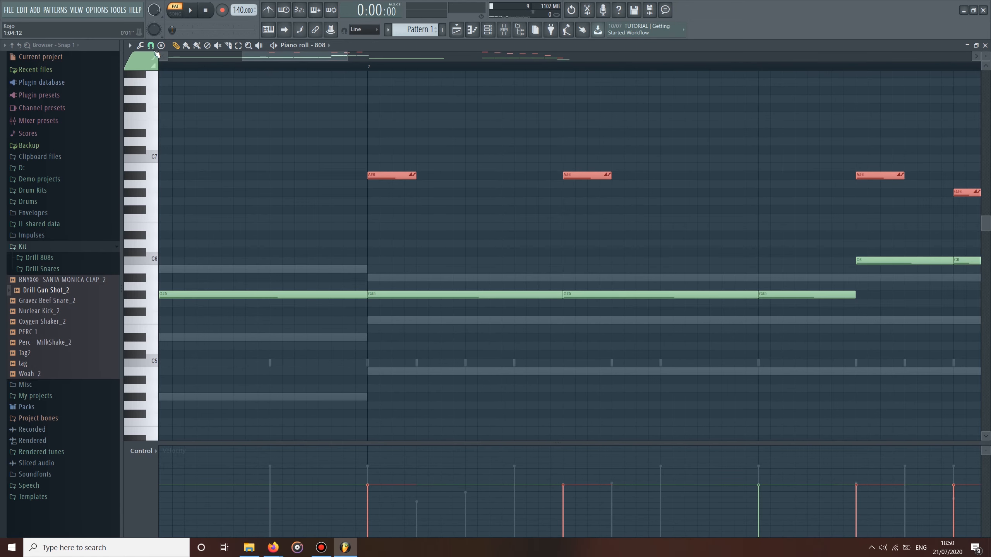
left_click(151, 46)
left_click(176, 109)
scroll(347, 84, "left", 2)
left_click_drag(196, 82, 164, 78)
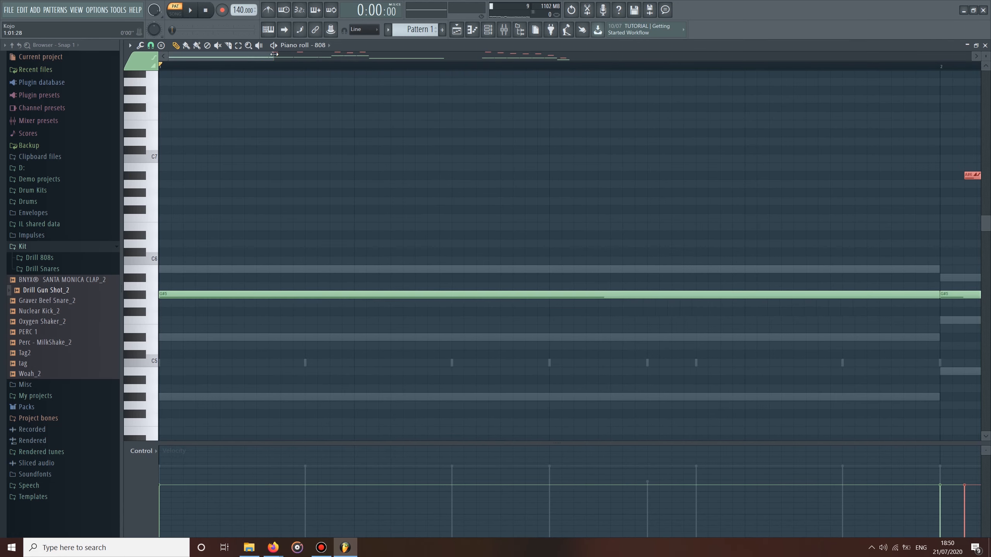
Step: Audition all four bars with the delayed slide notes and collapse the Kit folder in the browser
left_click_drag(274, 56, 580, 67)
key("space")
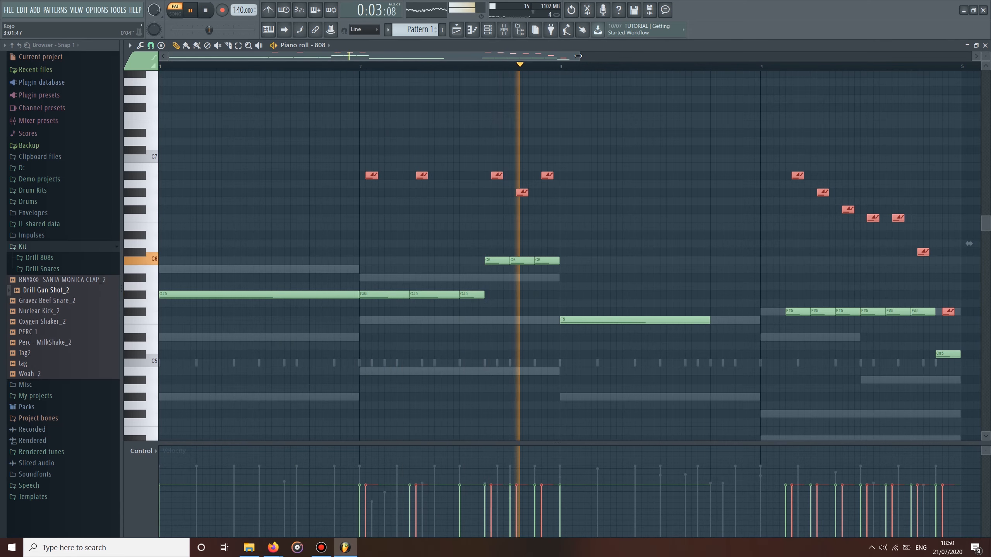
scroll(585, 197, "down", 3)
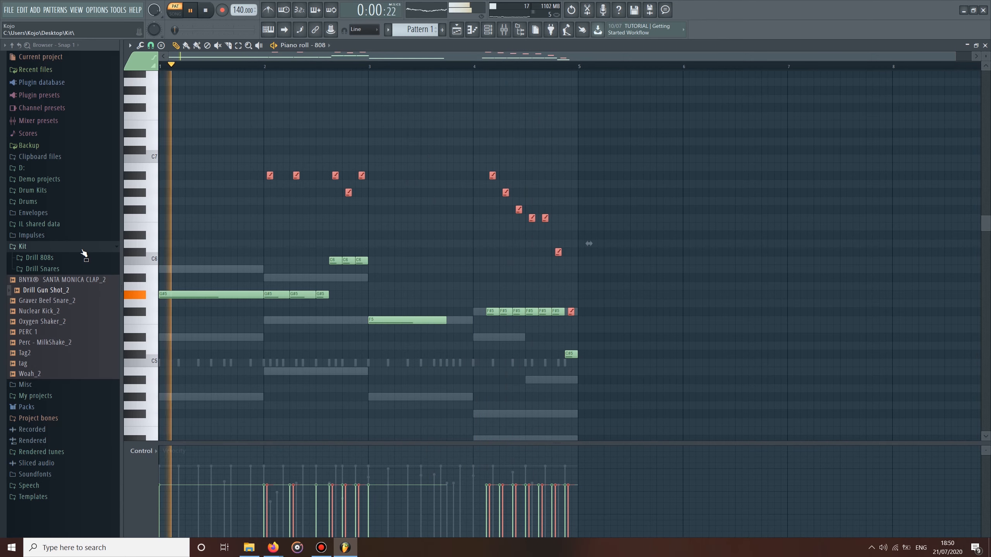
left_click(115, 246)
left_click(207, 11)
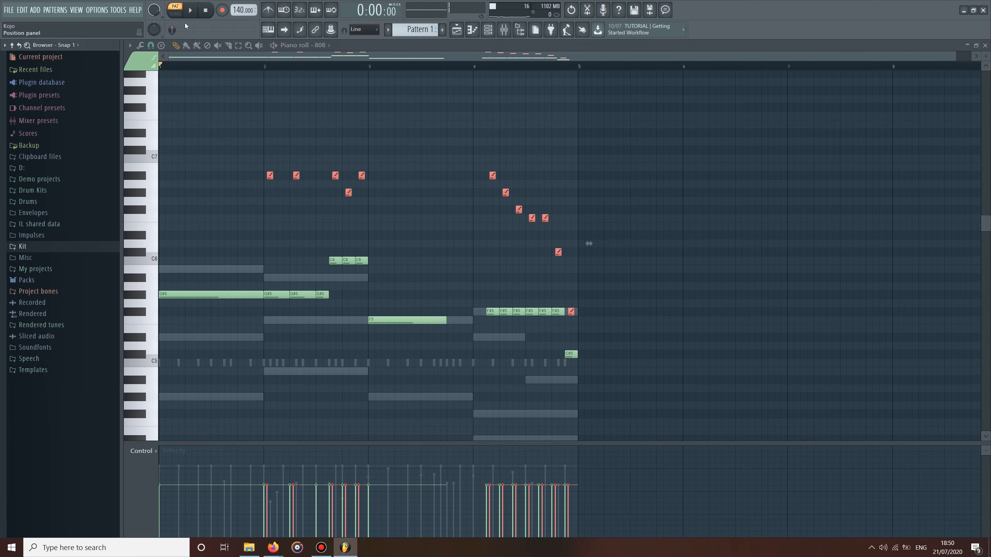
Step: Show the channel rack over the piano roll and reposition it to review all the Pattern 1 channels
left_click(488, 29)
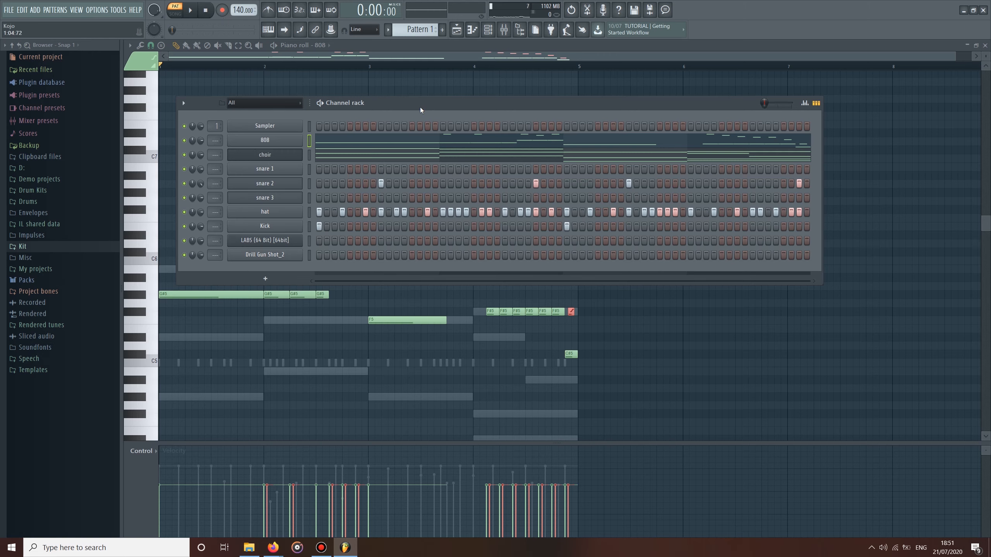
left_click_drag(419, 111, 433, 184)
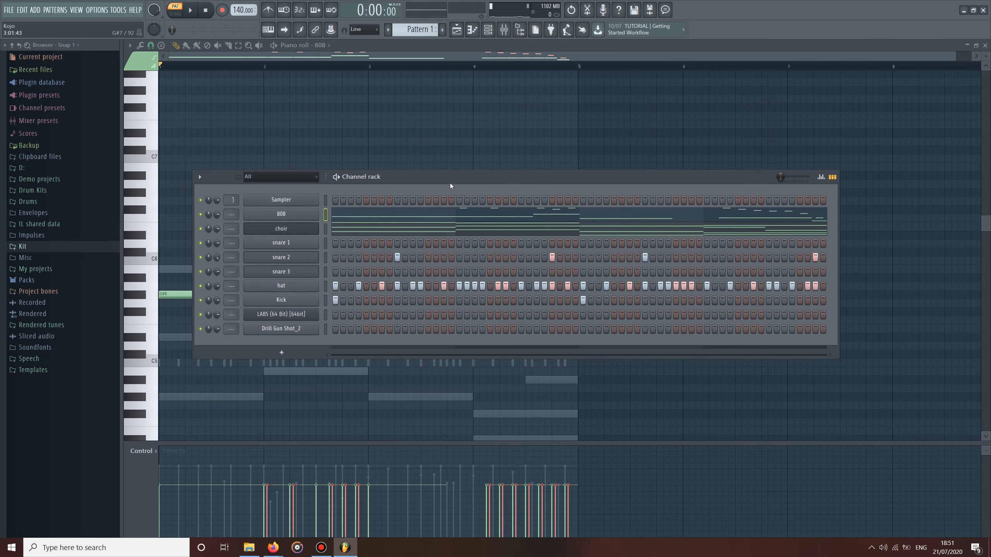
left_click_drag(443, 221, 406, 134)
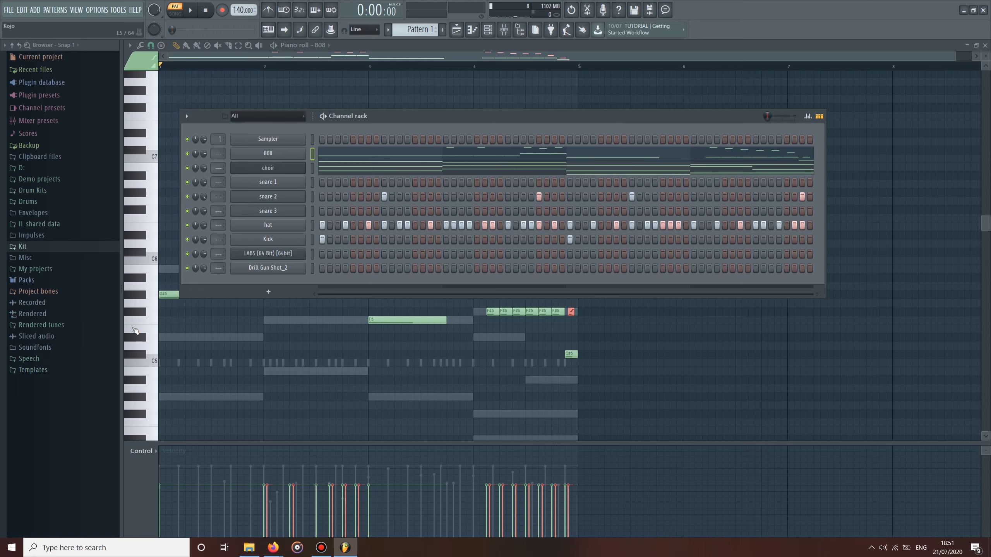
mouse_move(457, 120)
left_mouse_down()
mouse_move(427, 122)
mouse_move(454, 116)
left_mouse_up()
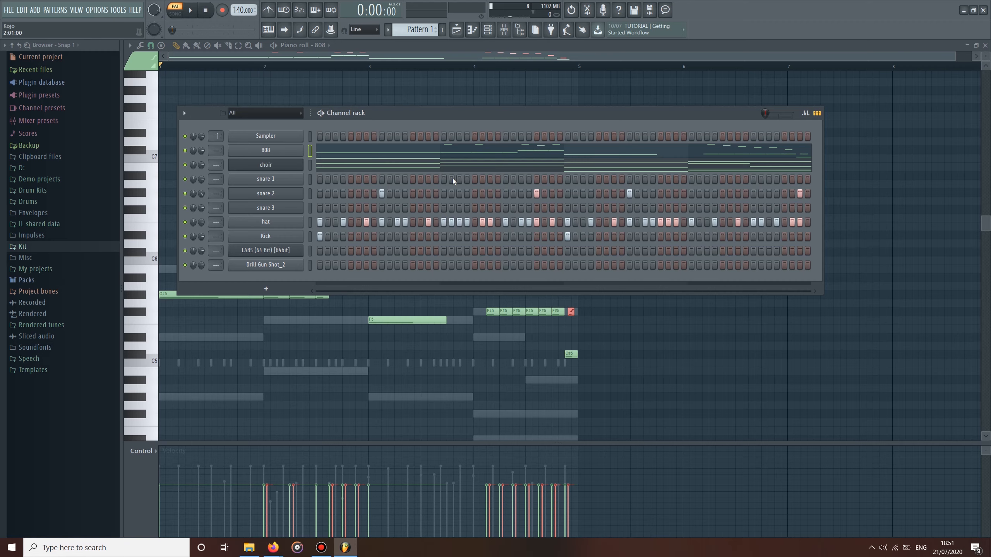
mouse_move(441, 123)
left_mouse_down()
mouse_move(452, 135)
mouse_move(434, 105)
left_mouse_up()
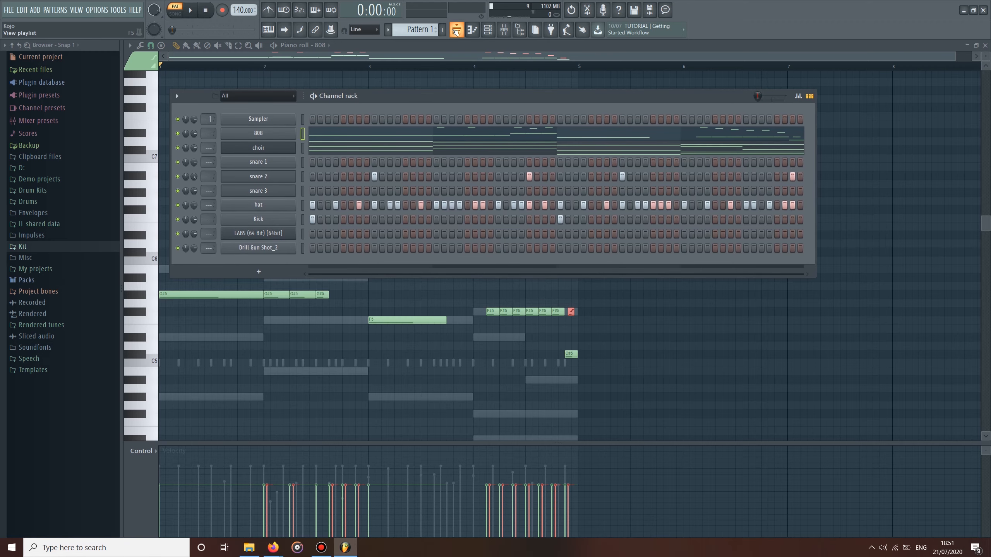
Step: Bring up the playlist and show the channel rack over its upper tracks
left_click(455, 32)
left_click(290, 91)
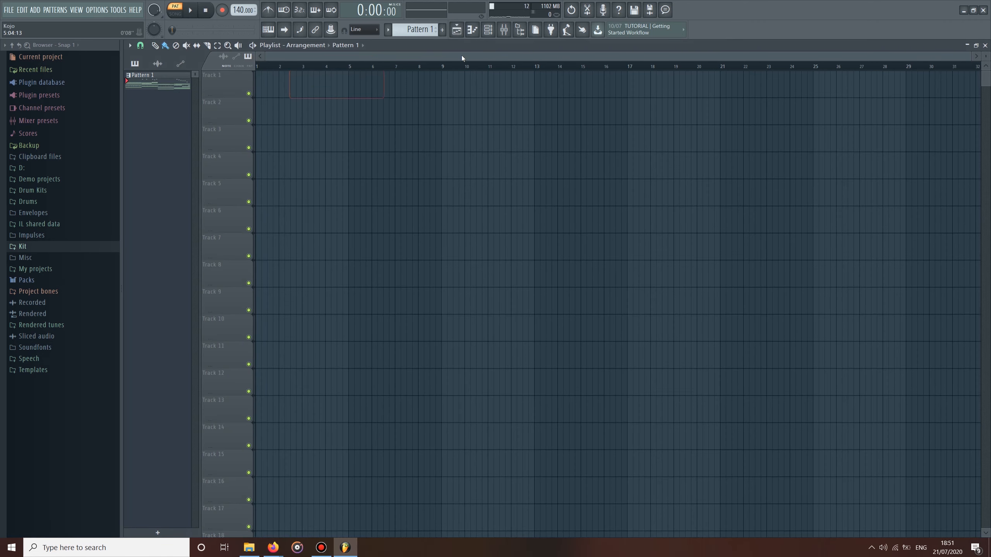
left_click(486, 31)
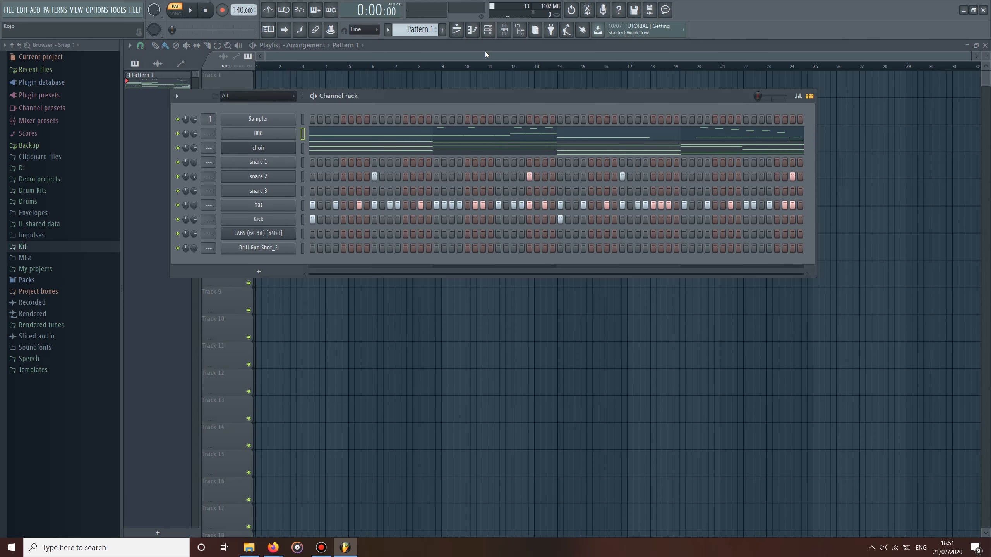
left_click_drag(457, 102, 529, 140)
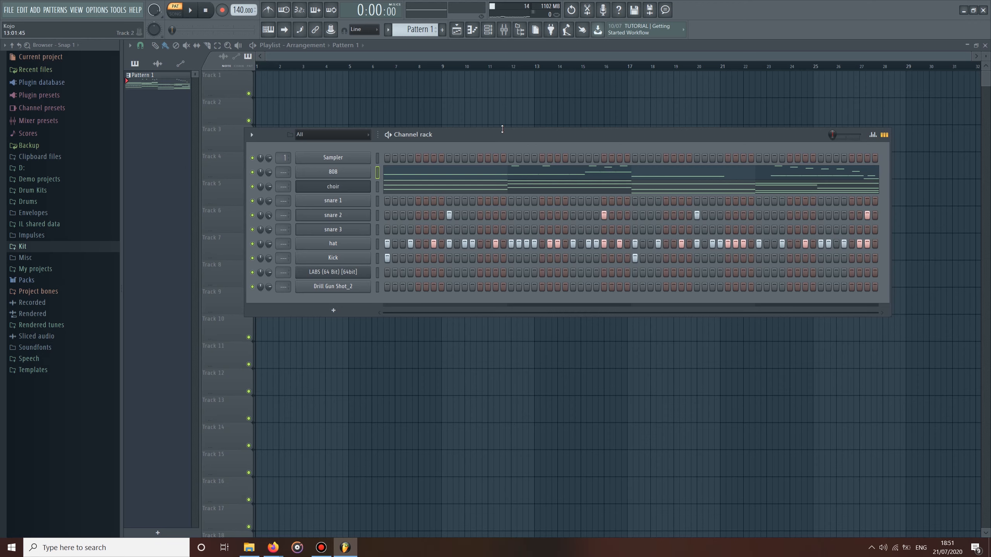
left_click_drag(498, 134, 513, 86)
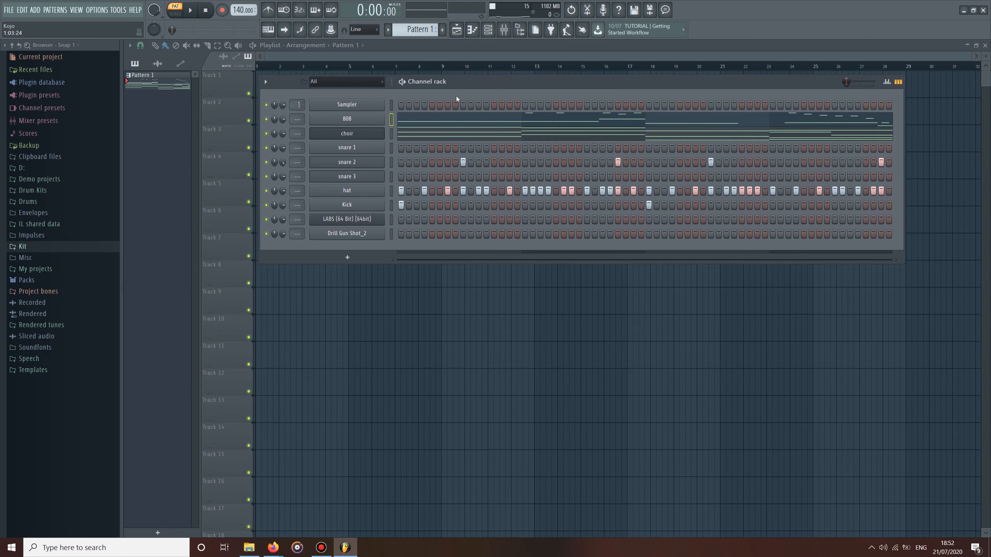
left_click_drag(475, 94, 478, 77)
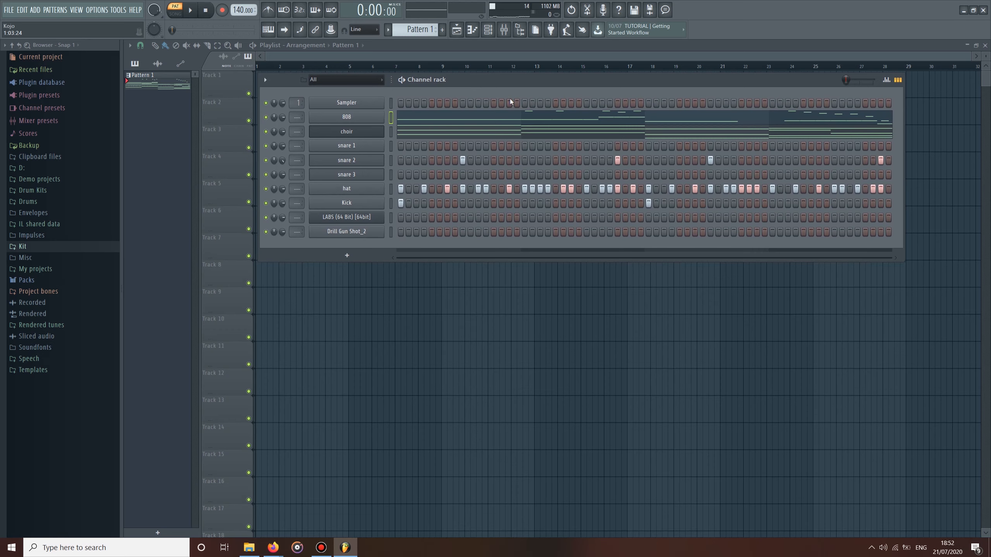
left_click_drag(452, 82, 452, 86)
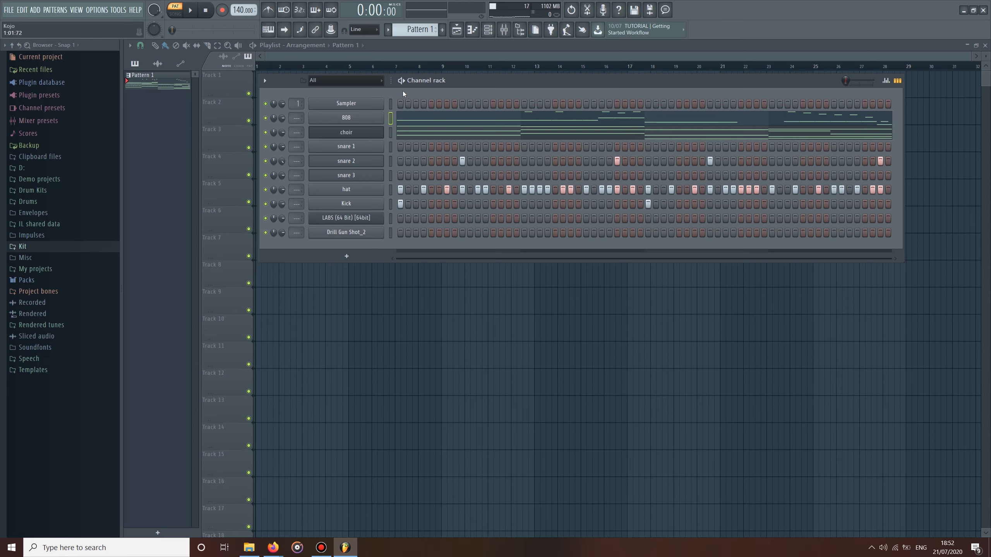
Step: Play the finished full arrangement in Song mode
left_click(195, 11)
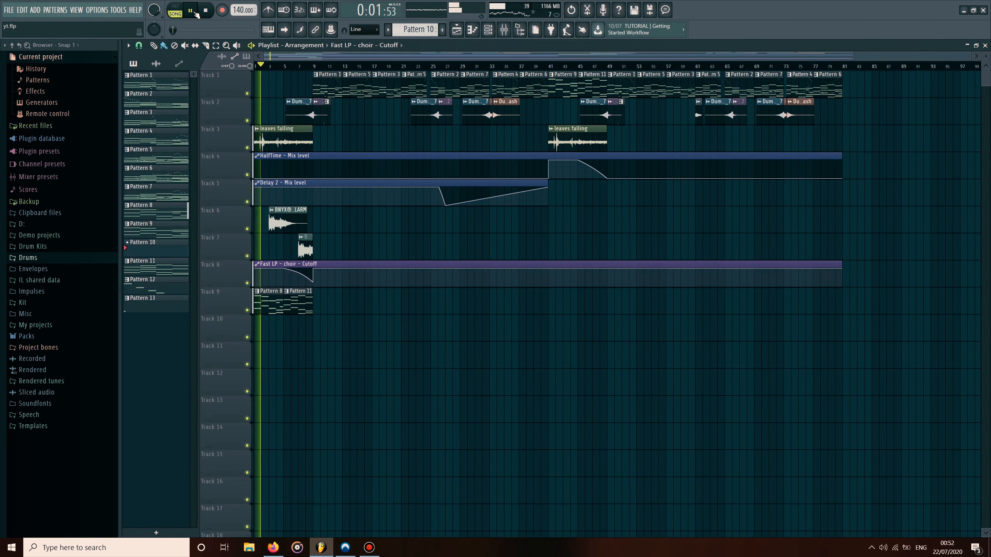